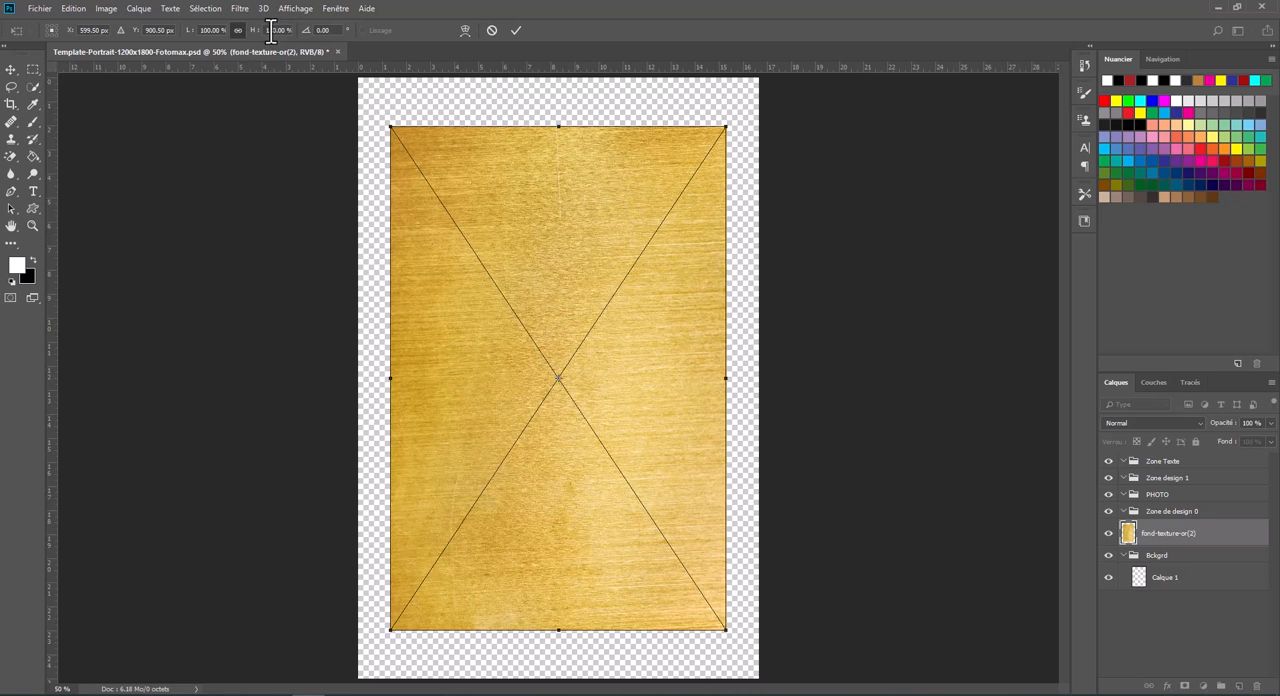
# - Scale the placed gold texture proportionally to 121% so it covers the whole canvas
pyautogui.scroll(14, 273, 34)
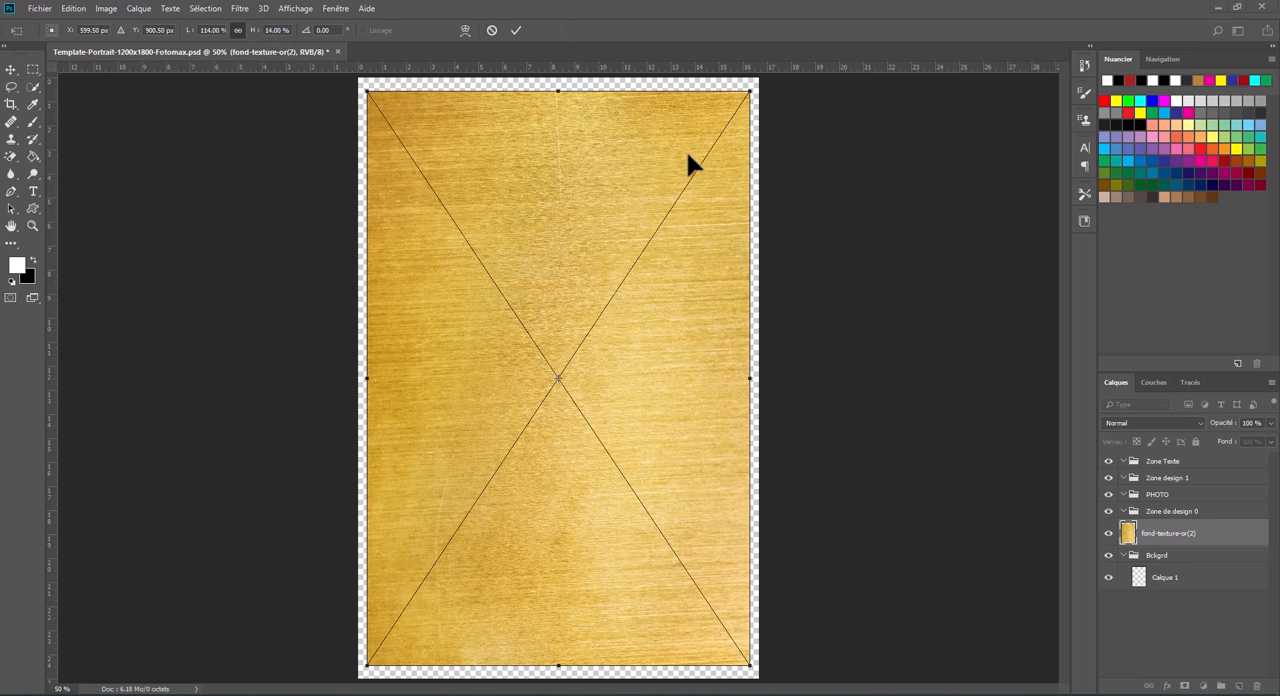
pyautogui.scroll(7, 285, 33)
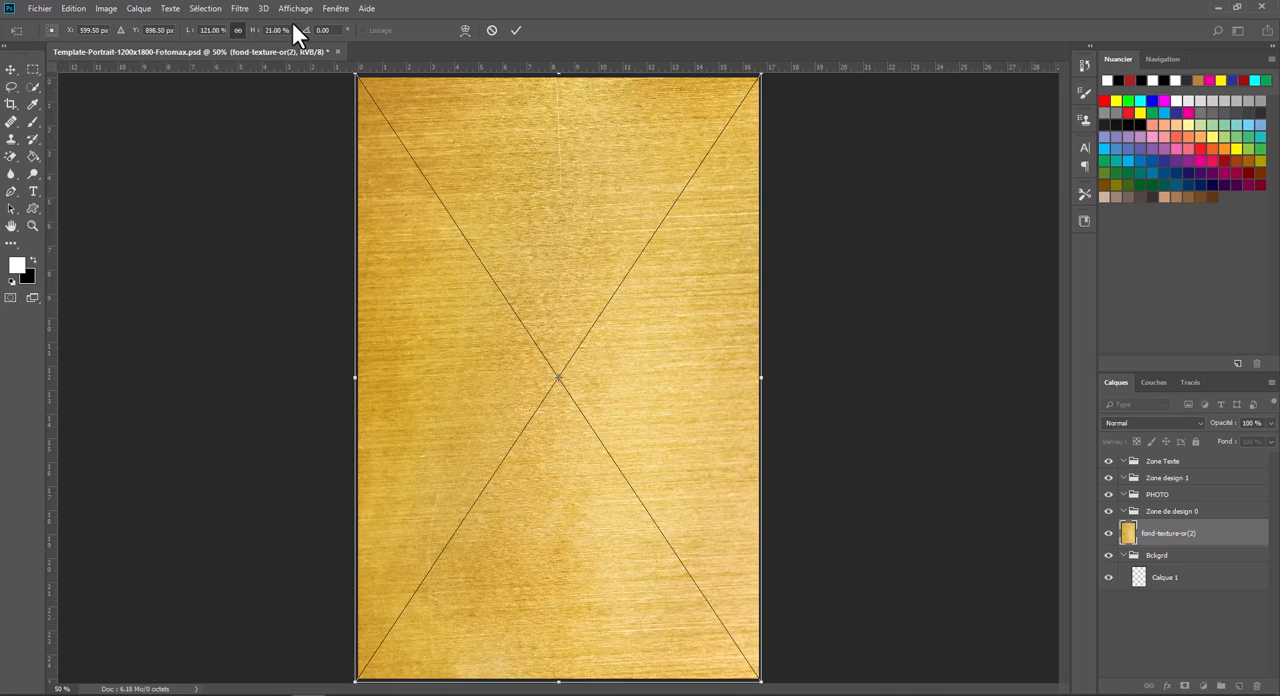
pyautogui.press('Return')
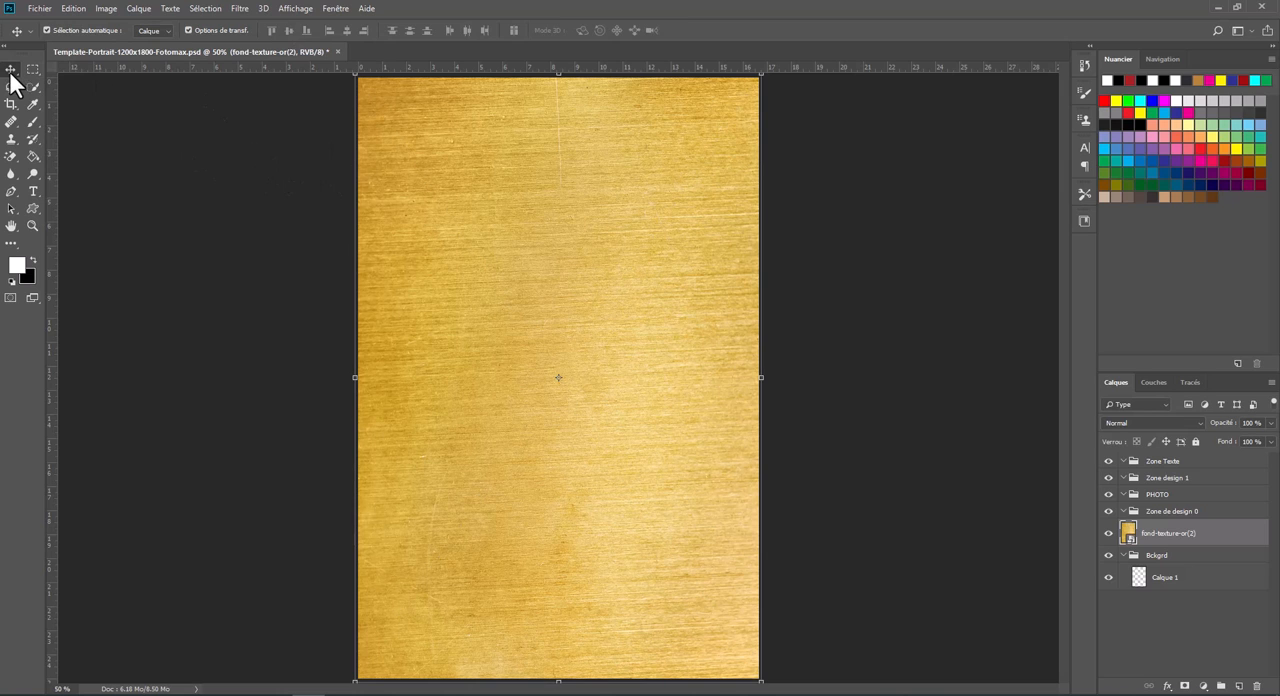
# - Move the fond-texture-or(2) layer into the Bckgrd group and collapse that group
pyautogui.moveTo(1152, 553); pyautogui.dragTo(1155, 556)
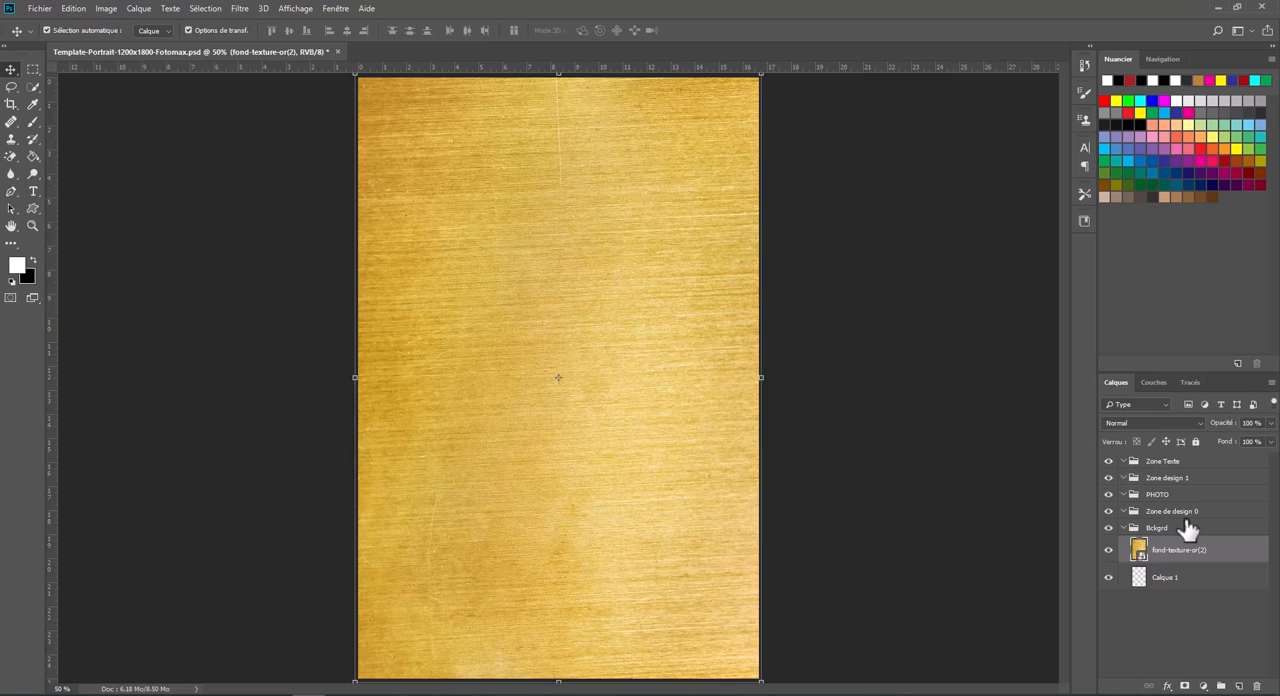
pyautogui.click(1170, 588)
pyautogui.click(1124, 527)
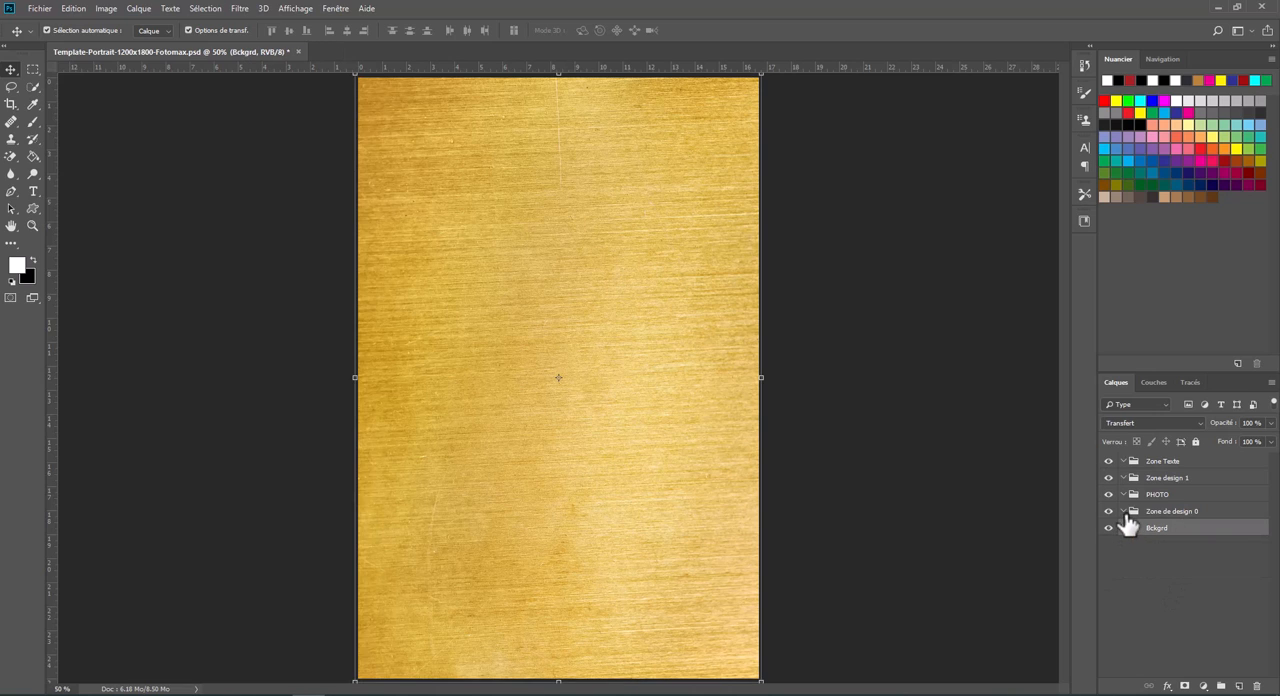
# - Create a new layer inside the PHOTO group and name it photo
pyautogui.click(1193, 498)
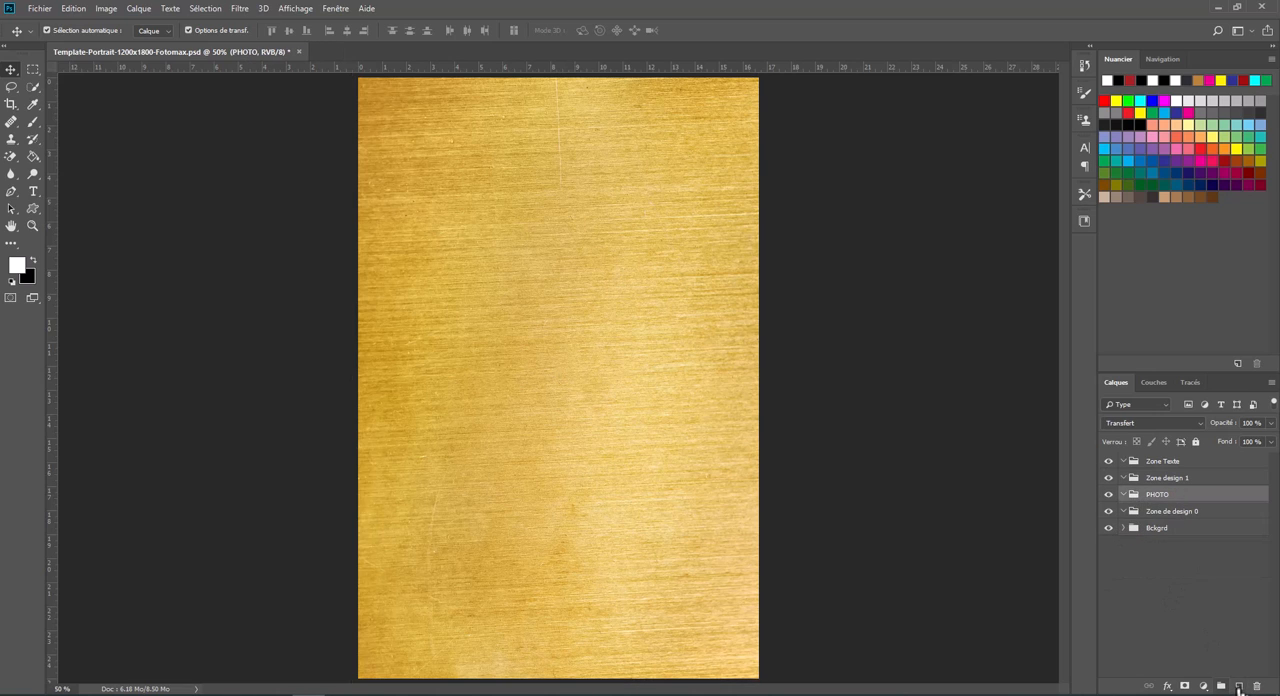
pyautogui.click(1238, 686)
pyautogui.doubleClick(1166, 518)
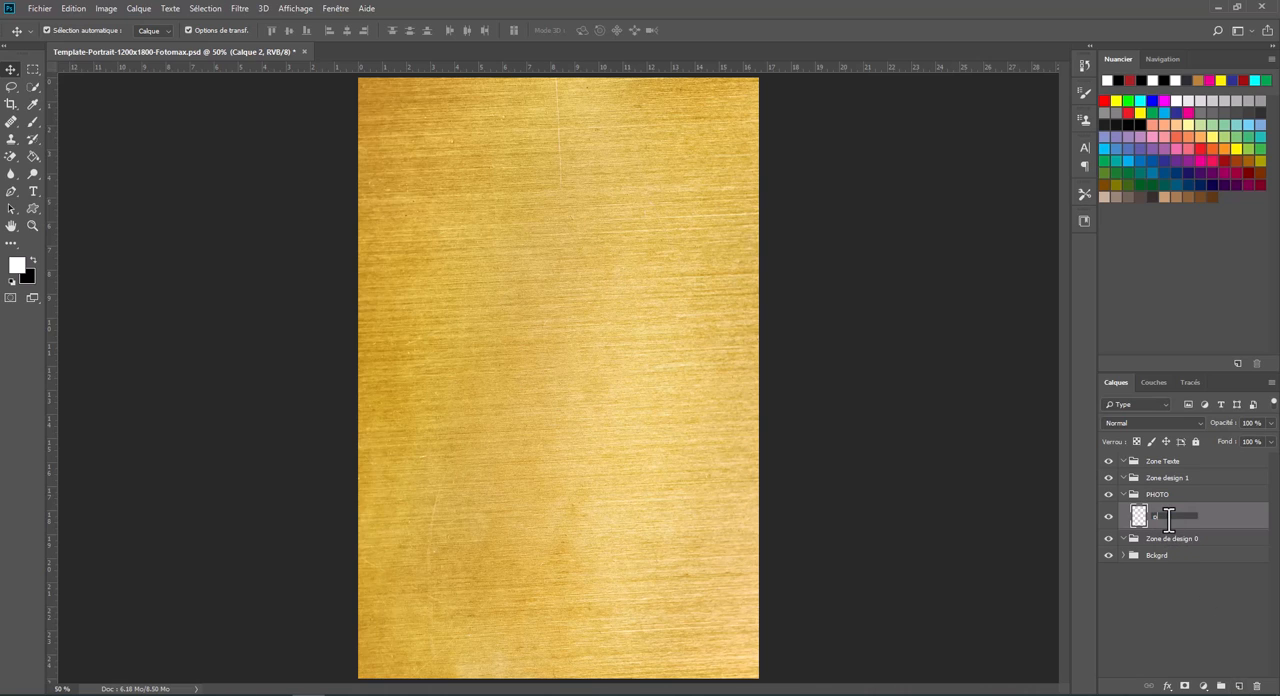
pyautogui.write('photo')
pyautogui.press('Return')
# - Fill the photo layer with black using the Paint Bucket
pyautogui.click(33, 261)
pyautogui.click(33, 156)
pyautogui.click(557, 265)
# - Scale the black photo layer proportionally to 69% around its centre and apply the transformation
pyautogui.click(78, 10)
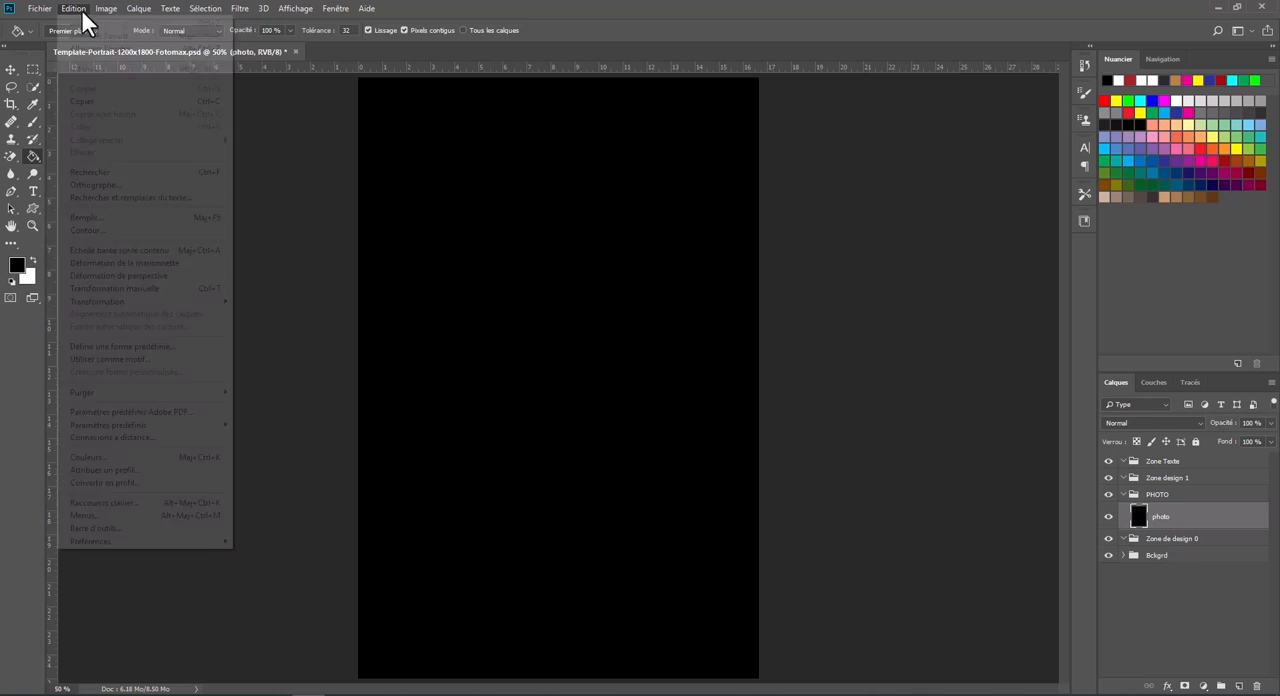
pyautogui.click(138, 288)
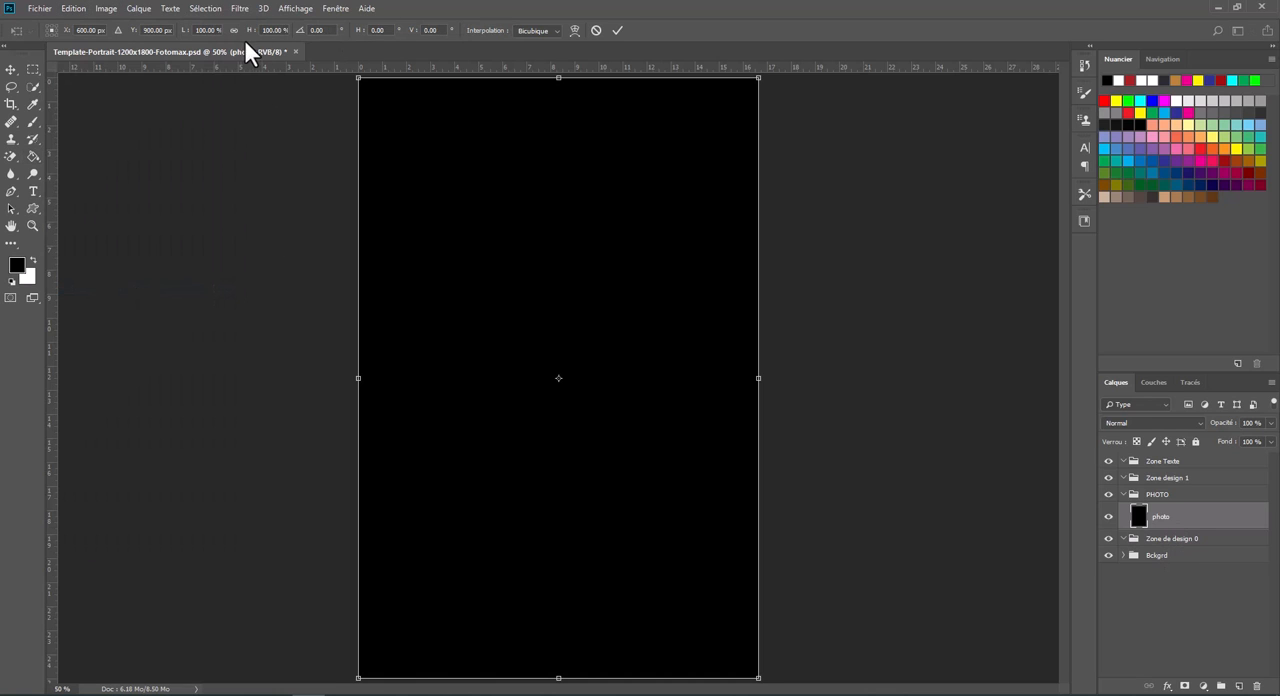
pyautogui.click(233, 30)
pyautogui.write('64')
pyautogui.press('Return')
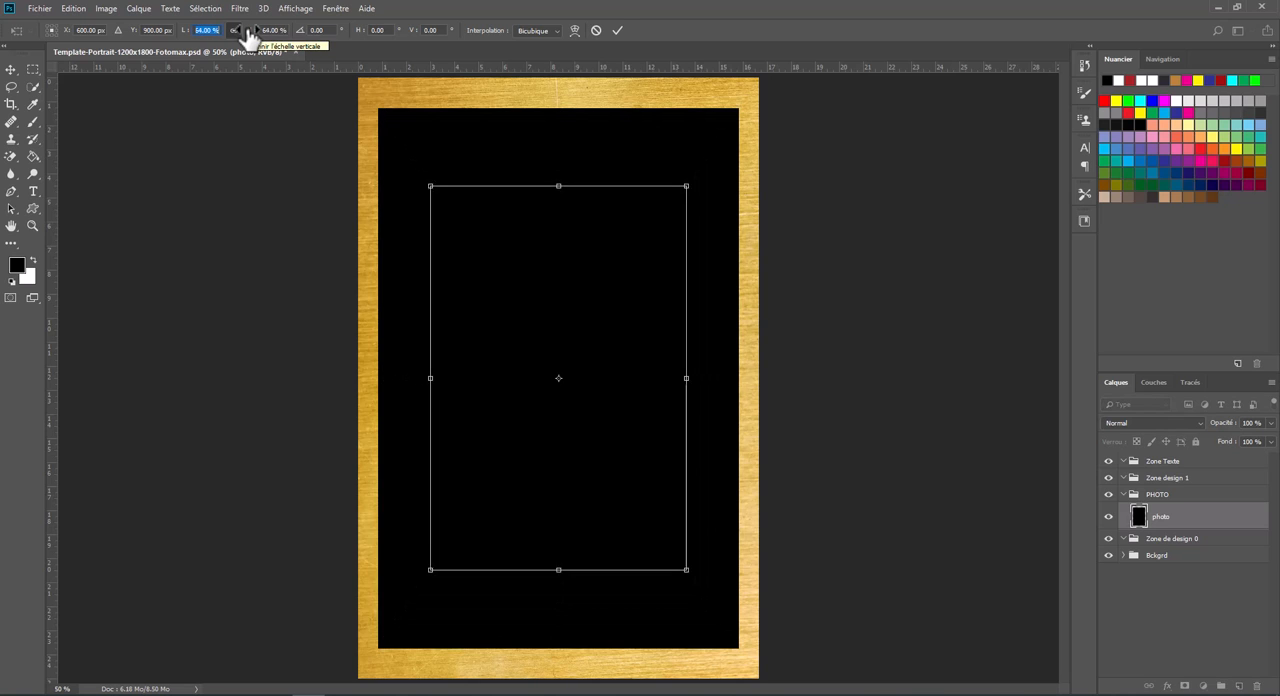
pyautogui.press('Up')
pyautogui.press('Up')
pyautogui.press('Up')
pyautogui.press('Up')
pyautogui.press('Up')
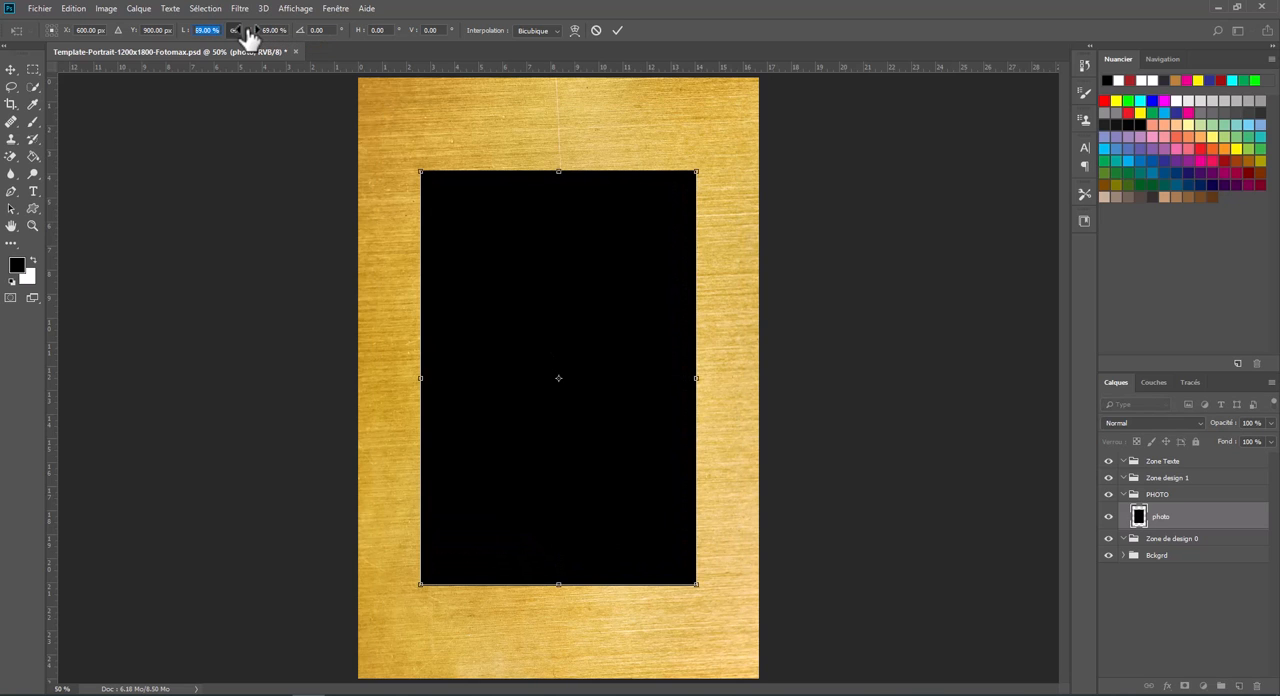
pyautogui.click(13, 70)
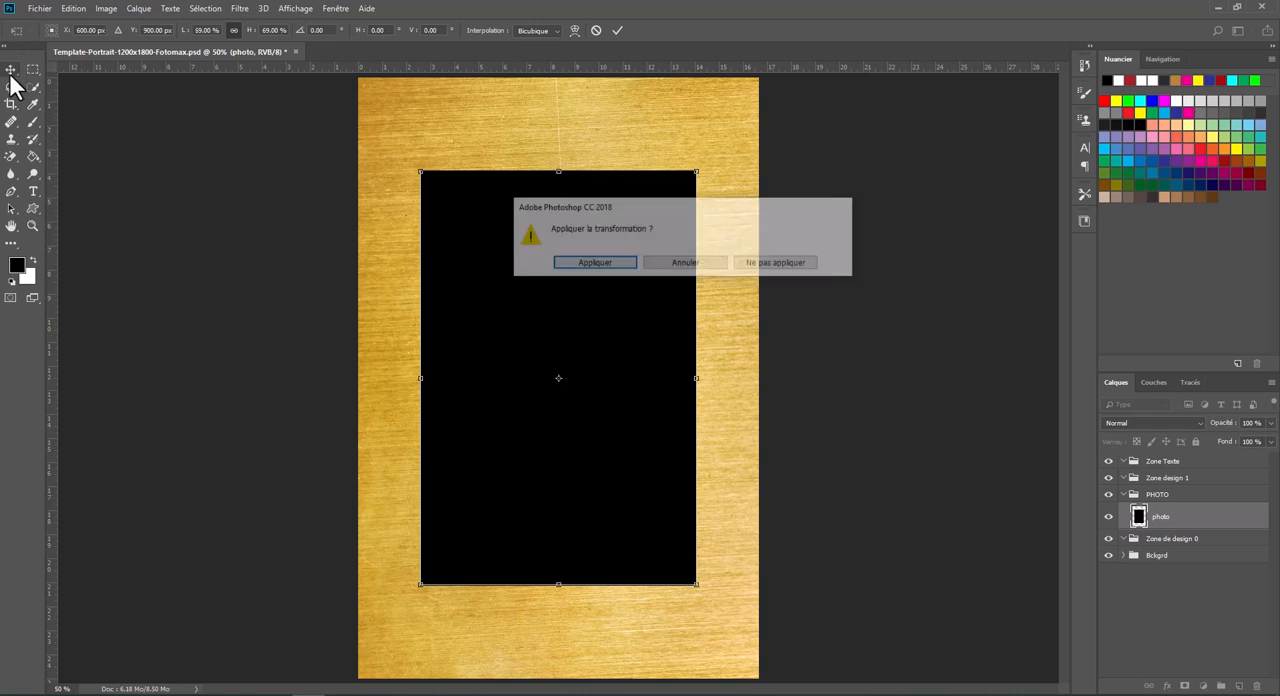
pyautogui.click(596, 259)
# - In the photo layer's blending options, set the knockout to Profond and the fill opacity to 0%
pyautogui.rightClick(1157, 517)
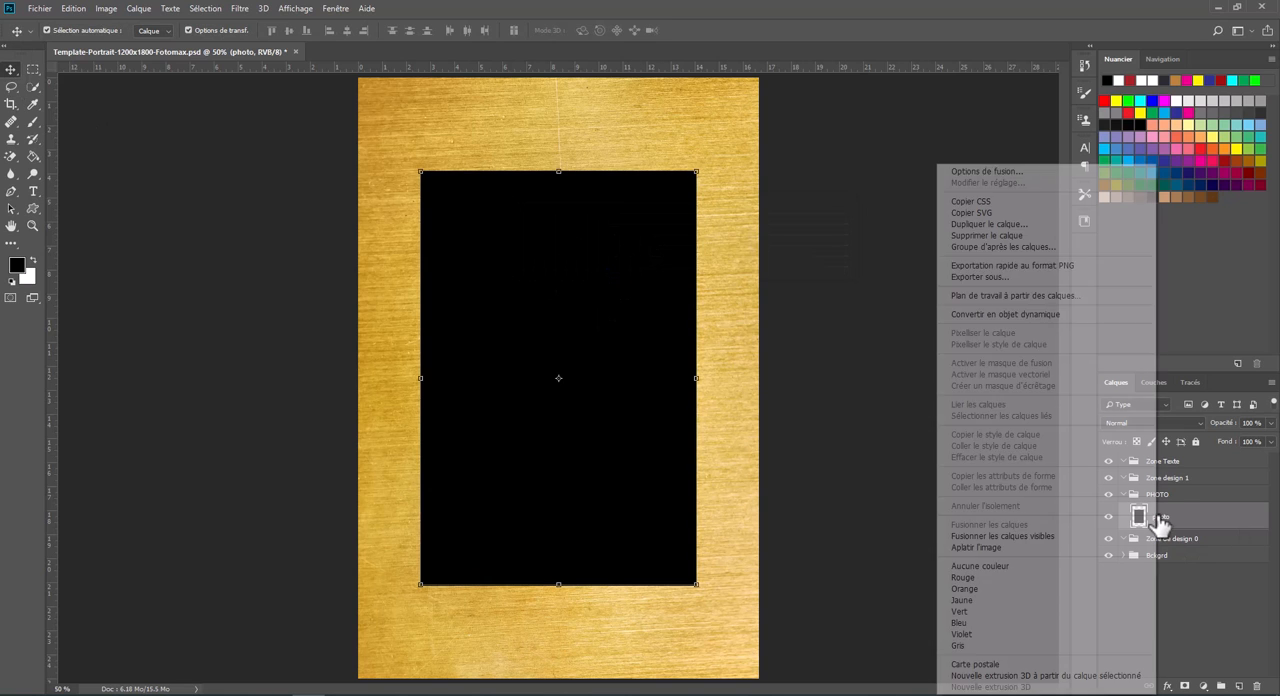
pyautogui.click(985, 174)
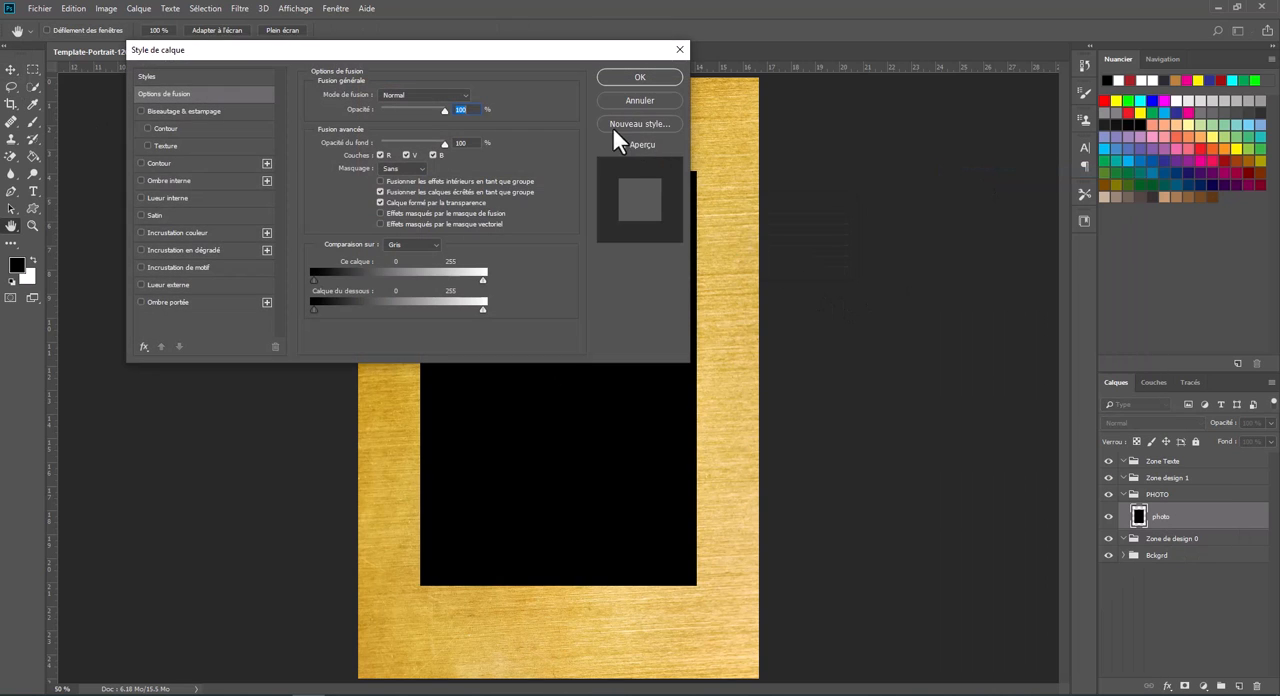
pyautogui.click(419, 167)
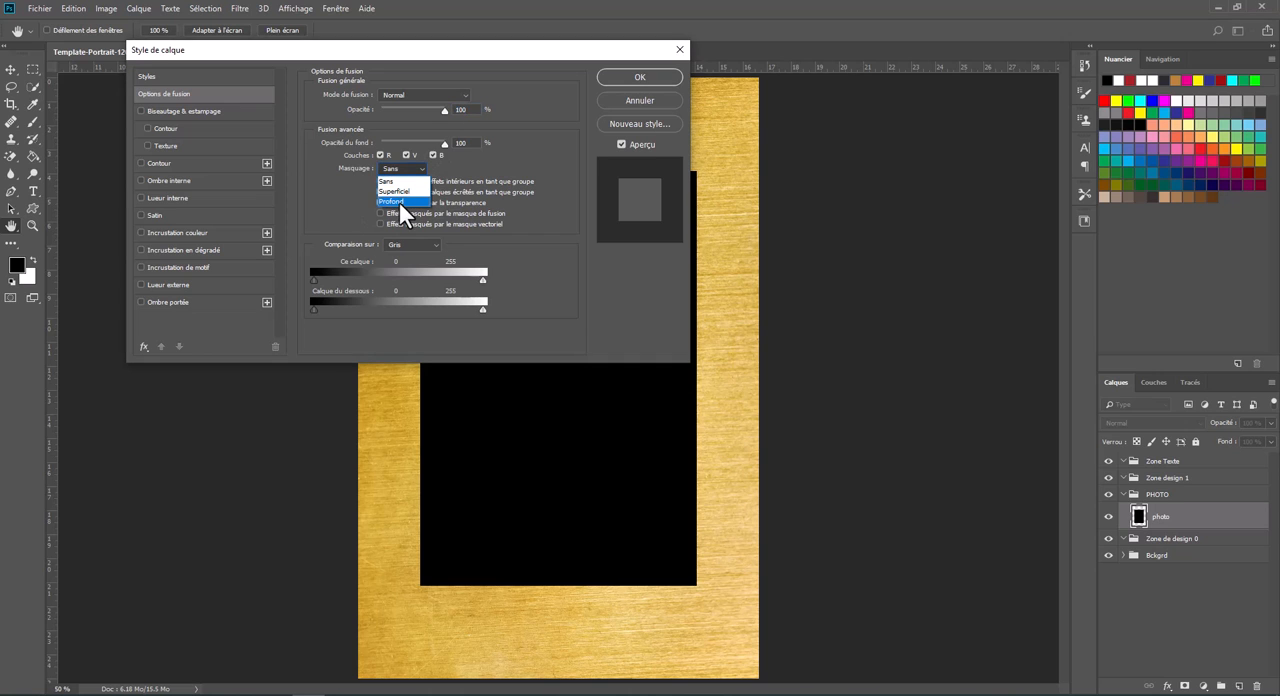
pyautogui.click(399, 202)
pyautogui.moveTo(442, 144); pyautogui.dragTo(395, 148)
pyautogui.click(630, 78)
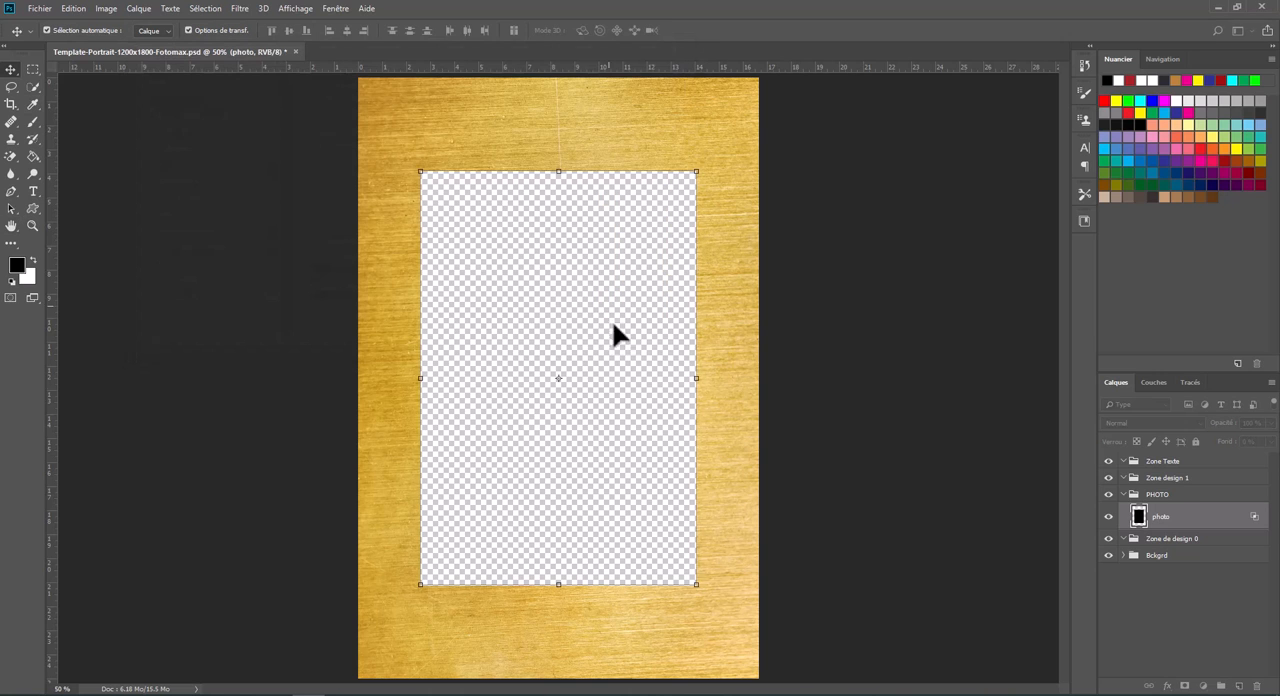
# - Place photo (4).jpg from the src folder onto the canvas above the photo layer
pyautogui.click(80, 694)
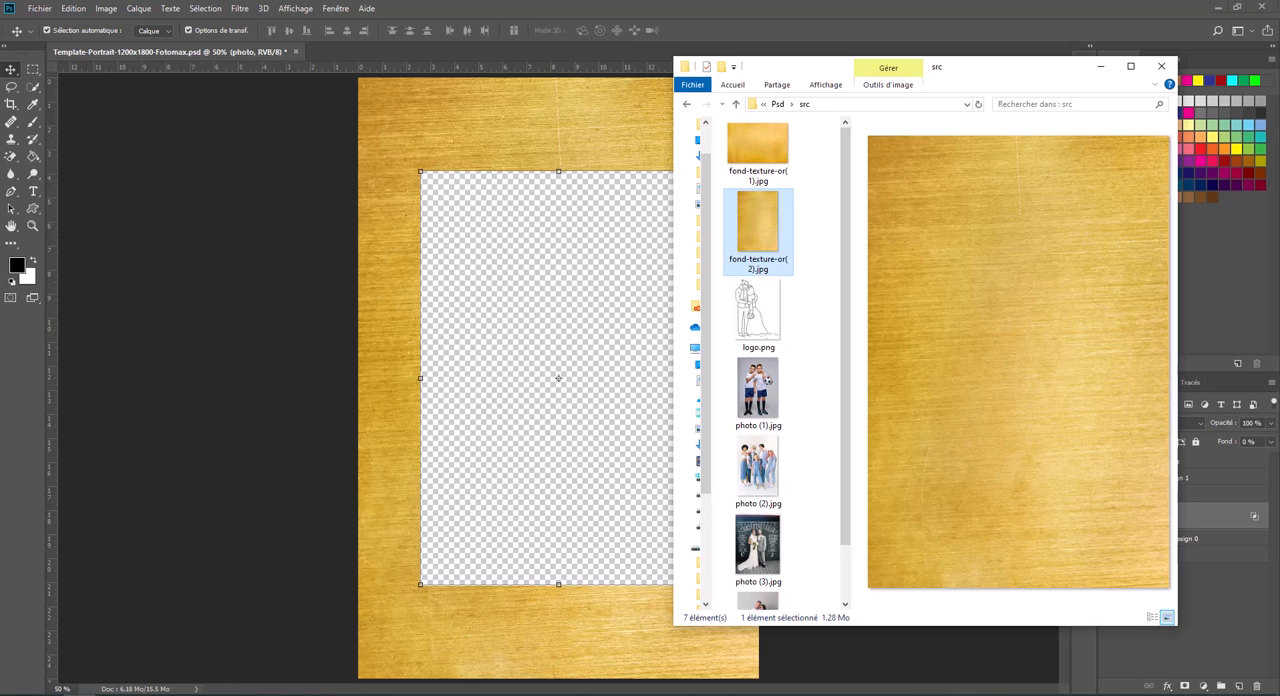
pyautogui.scroll(-1, 790, 490)
pyautogui.click(767, 572)
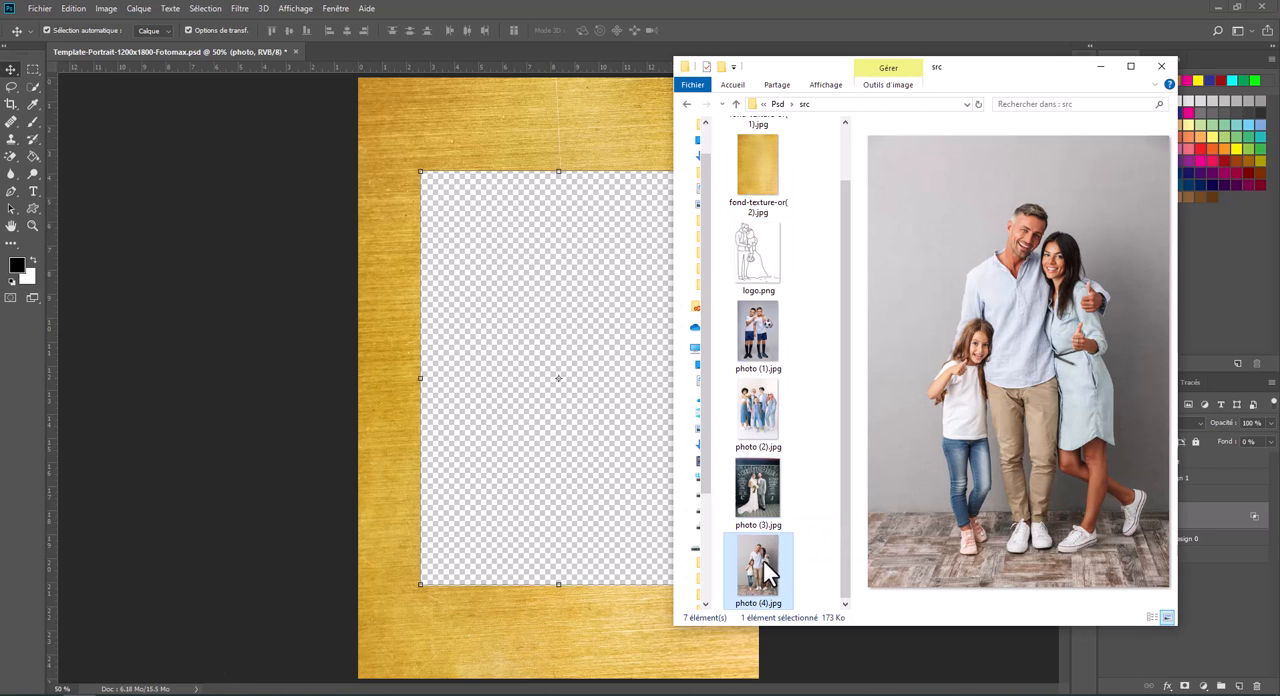
pyautogui.moveTo(758, 565); pyautogui.dragTo(544, 380)
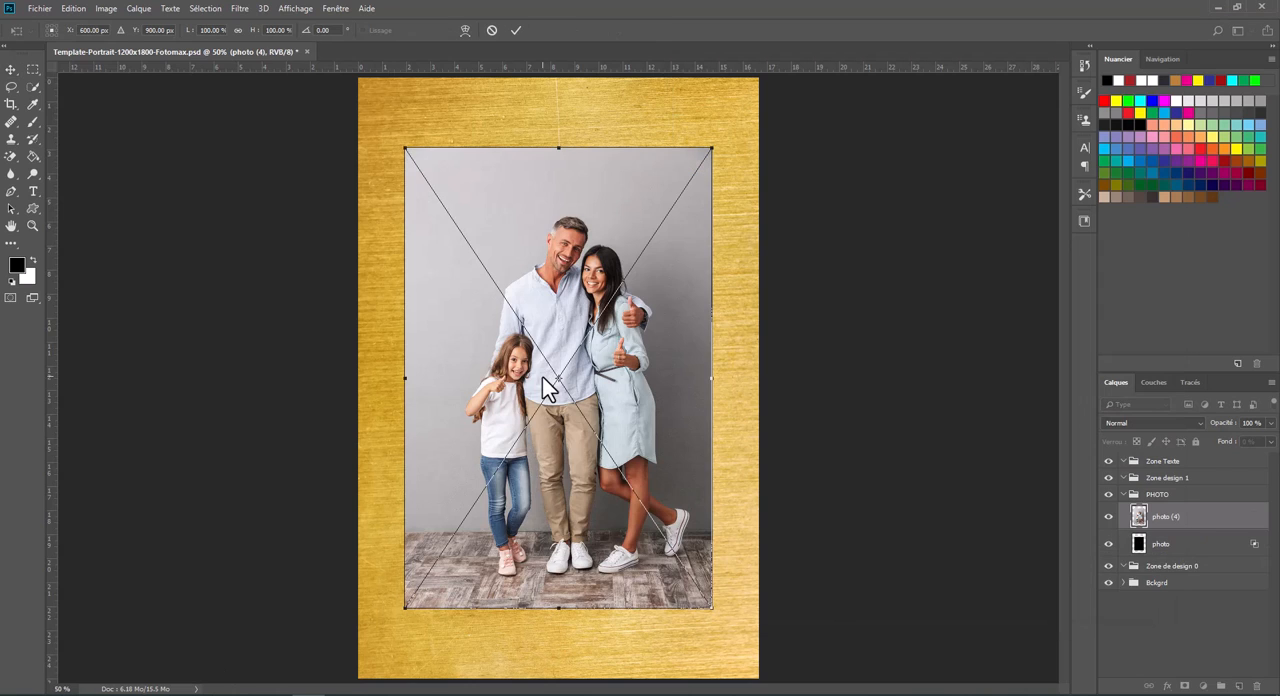
pyautogui.press('Return')
# - Clip the photo (4) layer to the photo layer, raise the photo layer's fill opacity to full, and collapse the PHOTO group
pyautogui.rightClick(1200, 516)
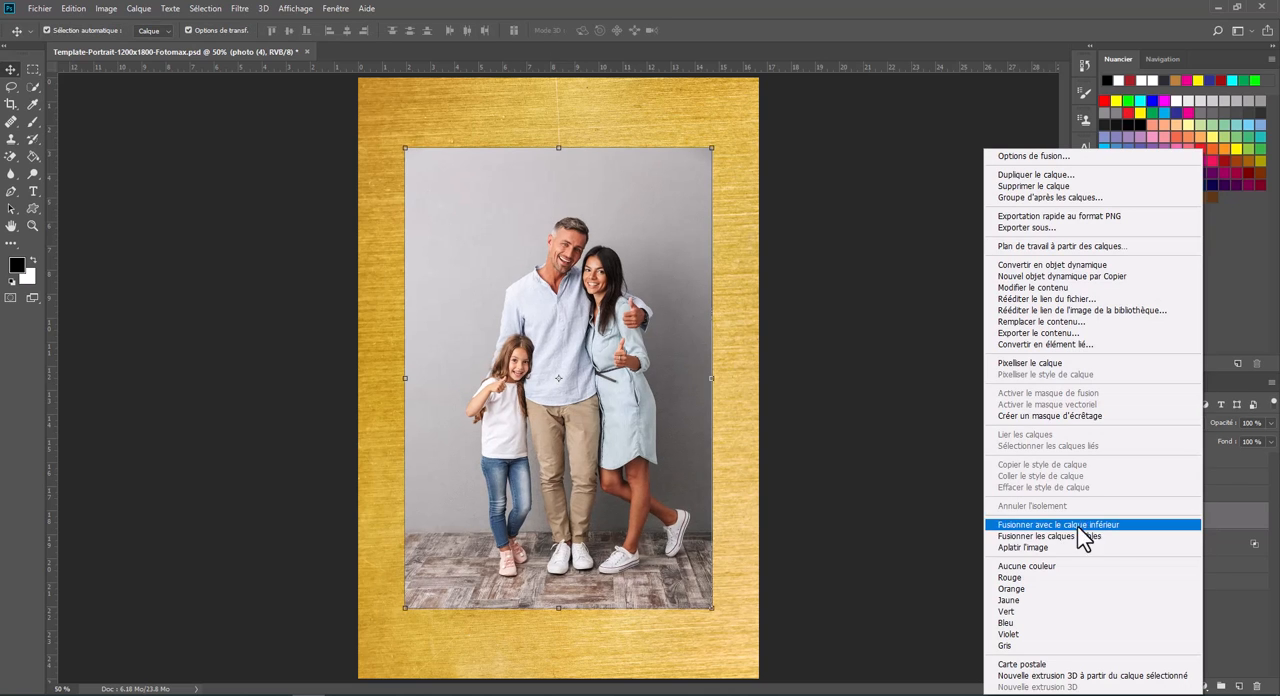
pyautogui.click(1075, 416)
pyautogui.click(1195, 543)
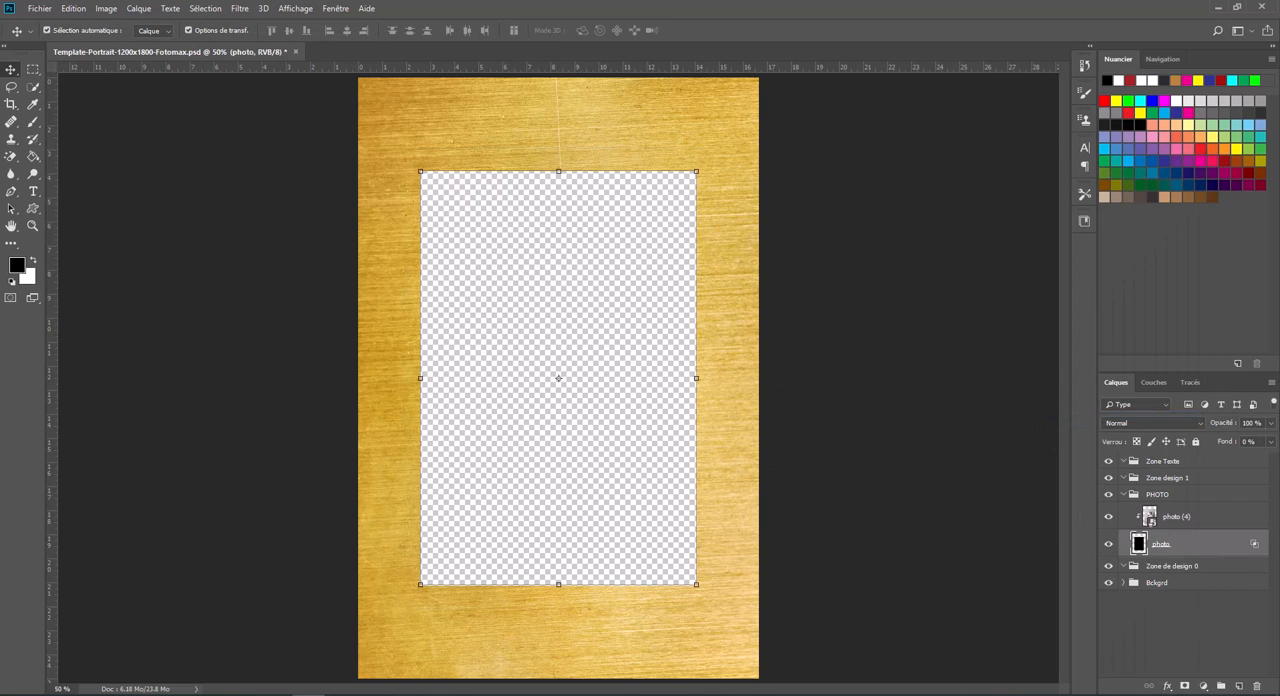
pyautogui.click(1271, 441)
pyautogui.moveTo(1227, 457); pyautogui.dragTo(1270, 457)
pyautogui.click(798, 213)
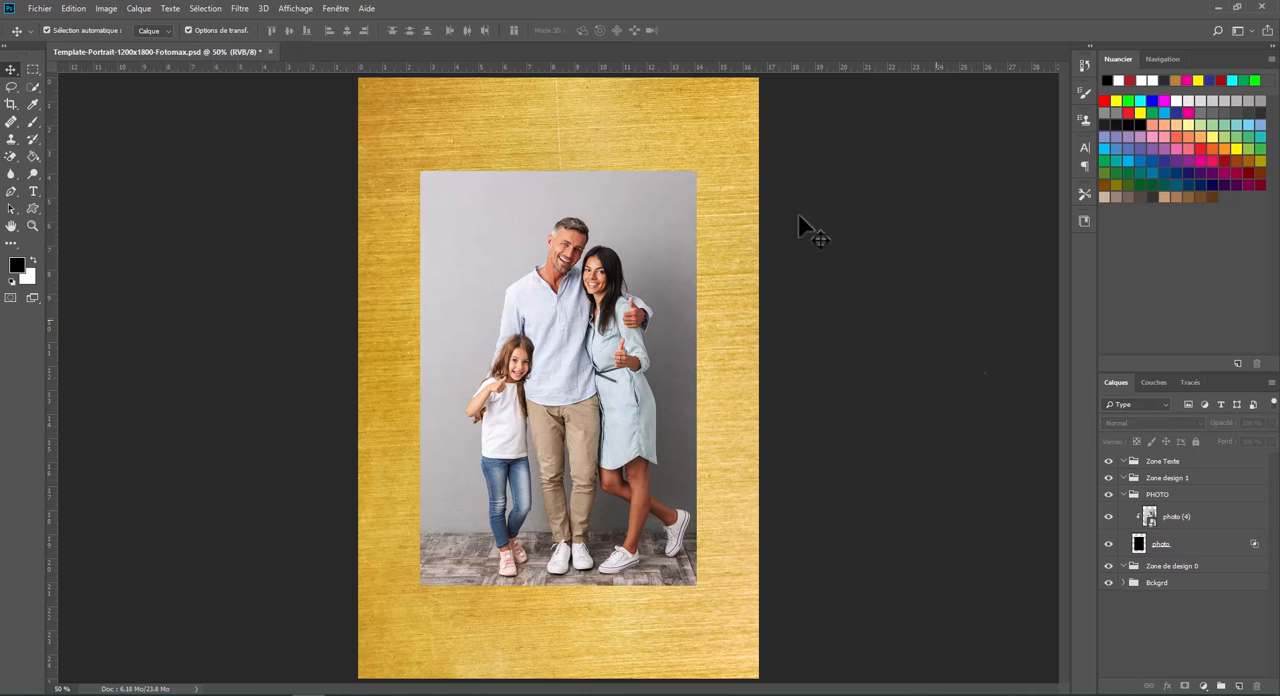
pyautogui.click(1123, 494)
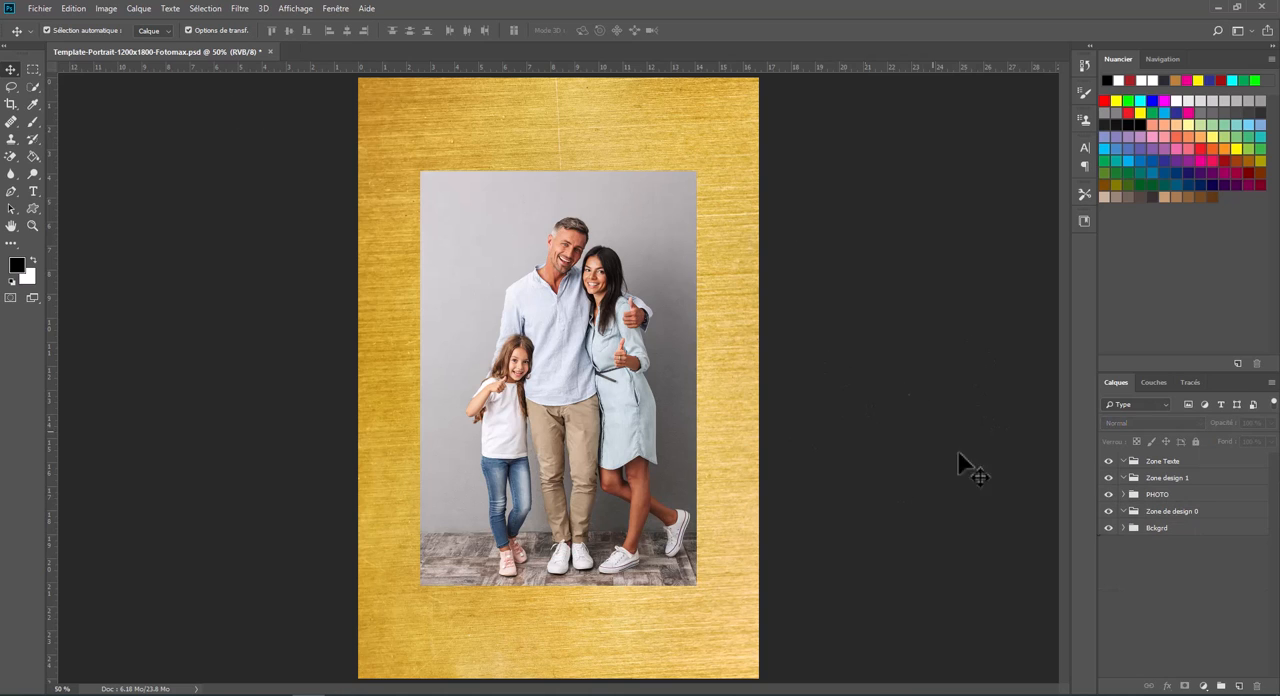
# - Add a wedding title with the couple's first names above the photo, inside the Zone Texte group
pyautogui.click(1158, 463)
pyautogui.click(33, 191)
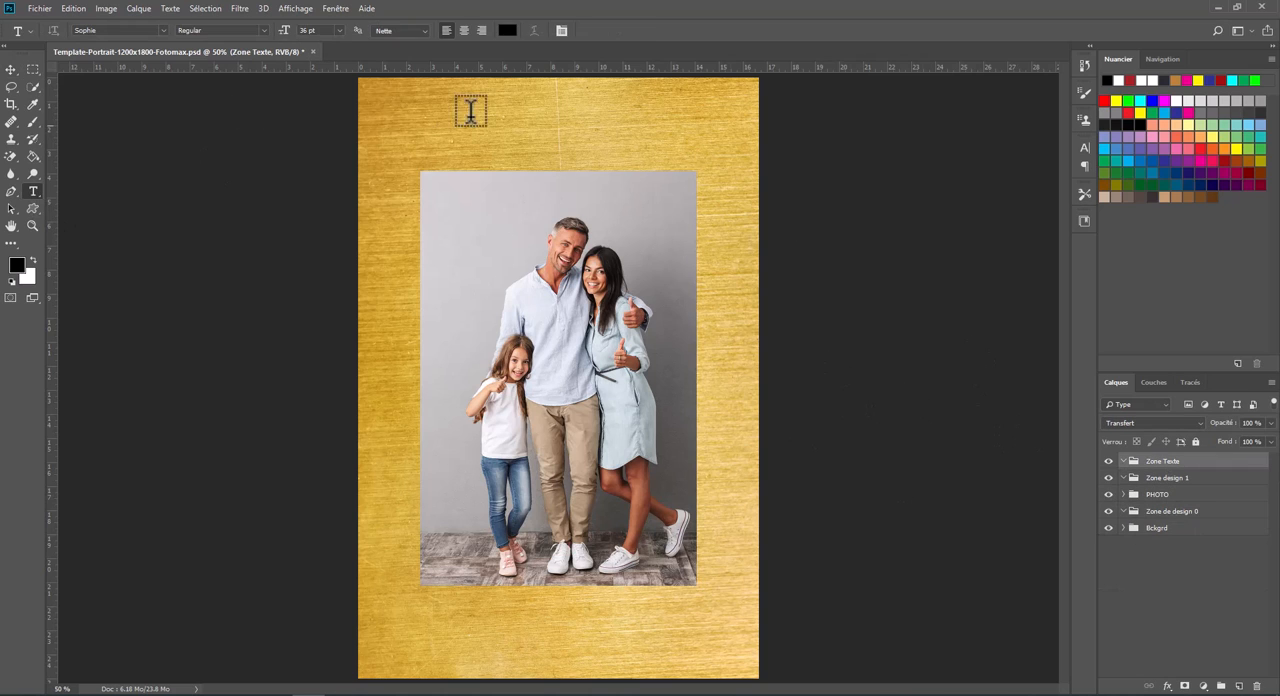
pyautogui.click(455, 135)
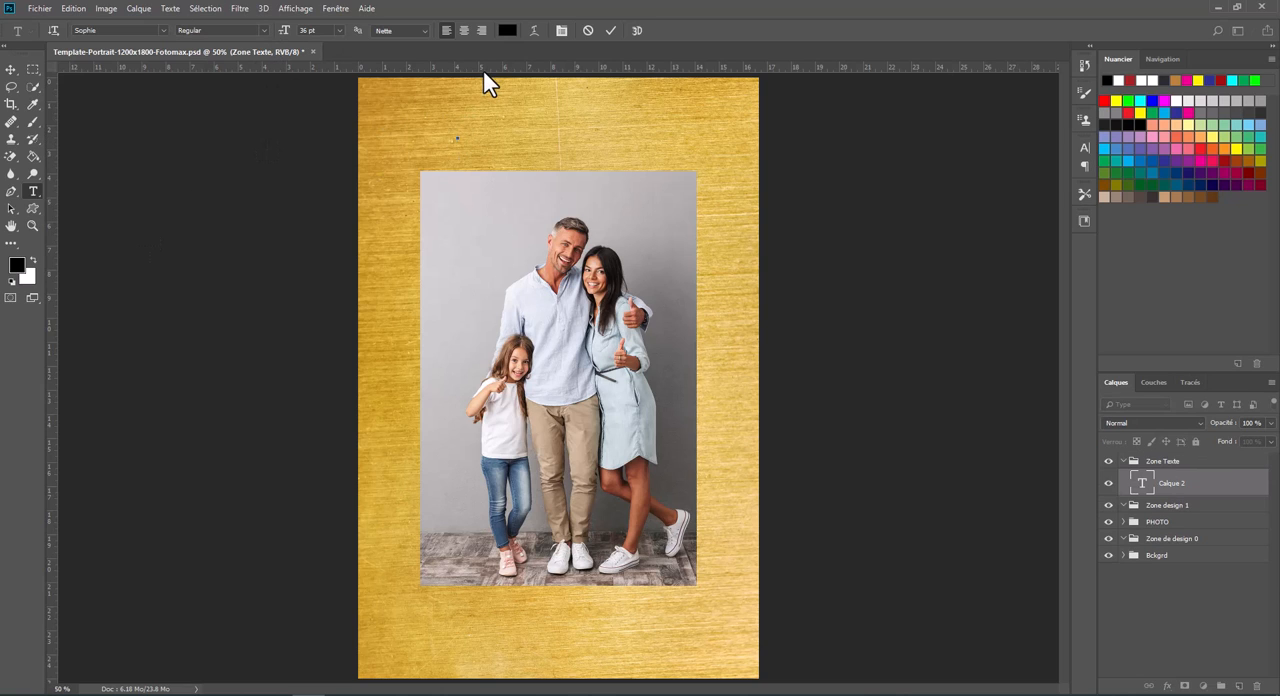
pyautogui.write('Mariage de Joe & Ana')
# - Set the wedding title's font size to 72 pt
pyautogui.moveTo(456, 135); pyautogui.dragTo(567, 124)
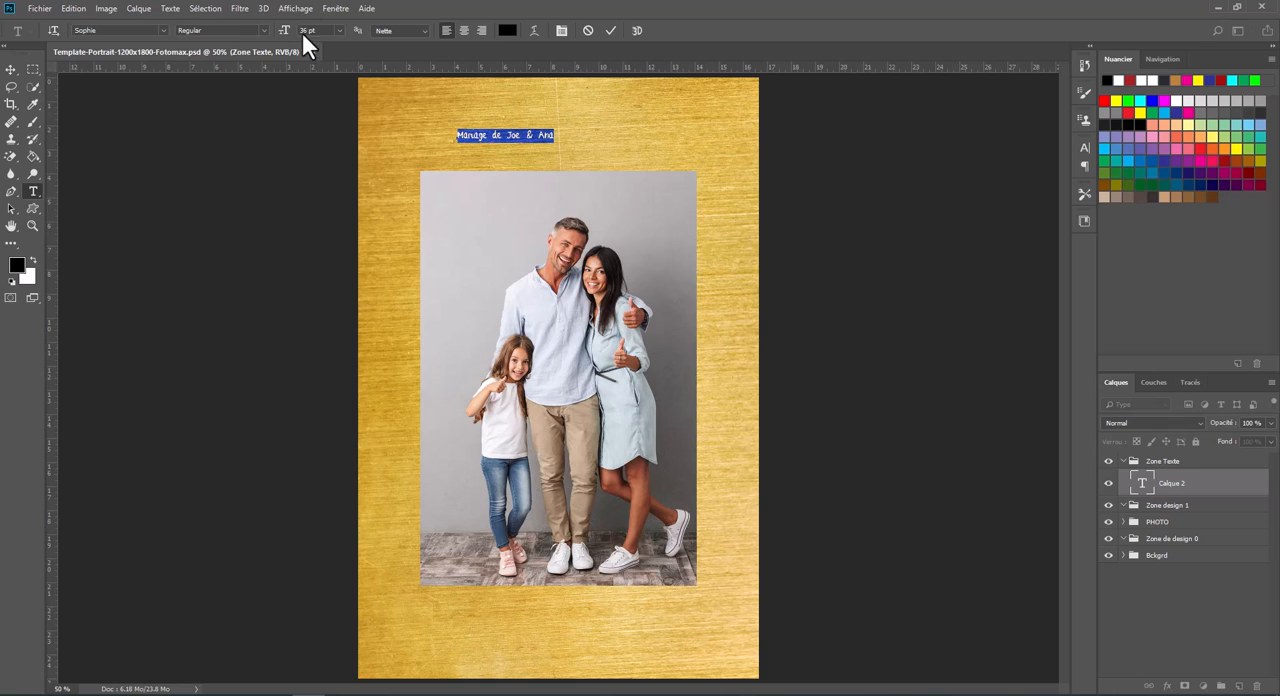
pyautogui.click(339, 30)
pyautogui.click(341, 195)
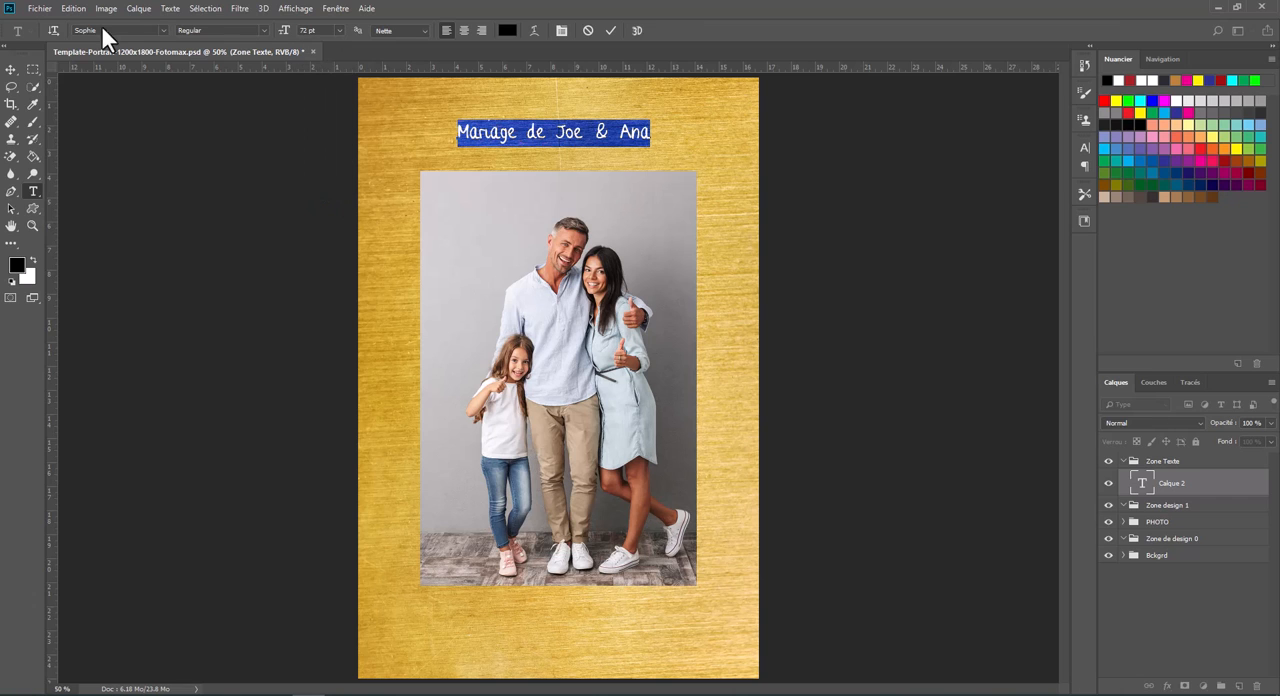
pyautogui.click(18, 71)
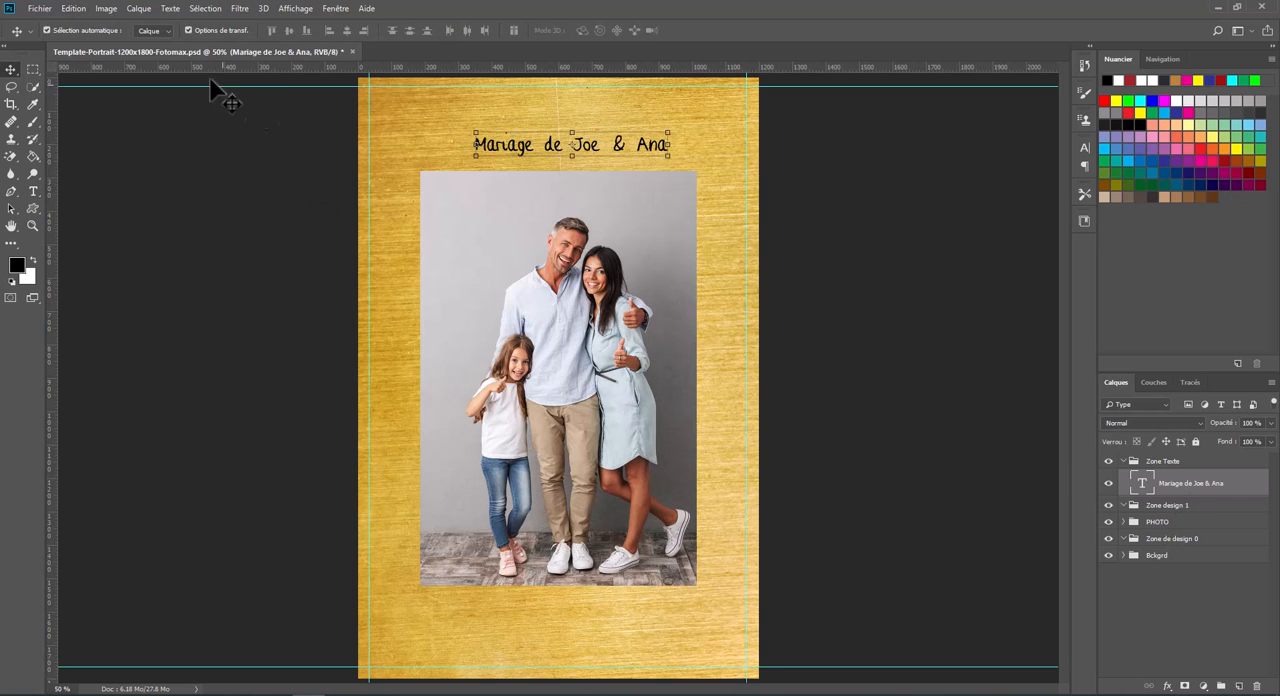
# - Position the wedding title at X 600 px and Y 141.16 px with a free transform and apply it
pyautogui.click(74, 9)
pyautogui.click(121, 289)
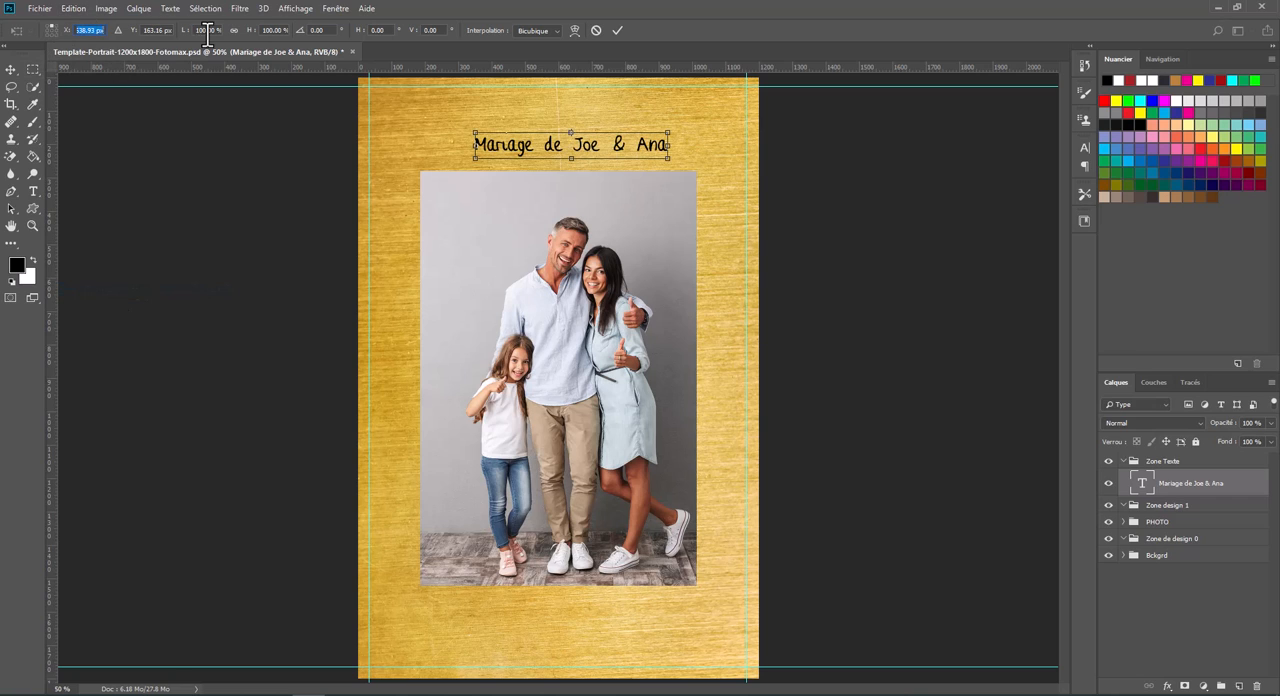
pyautogui.write('600')
pyautogui.press('Return')
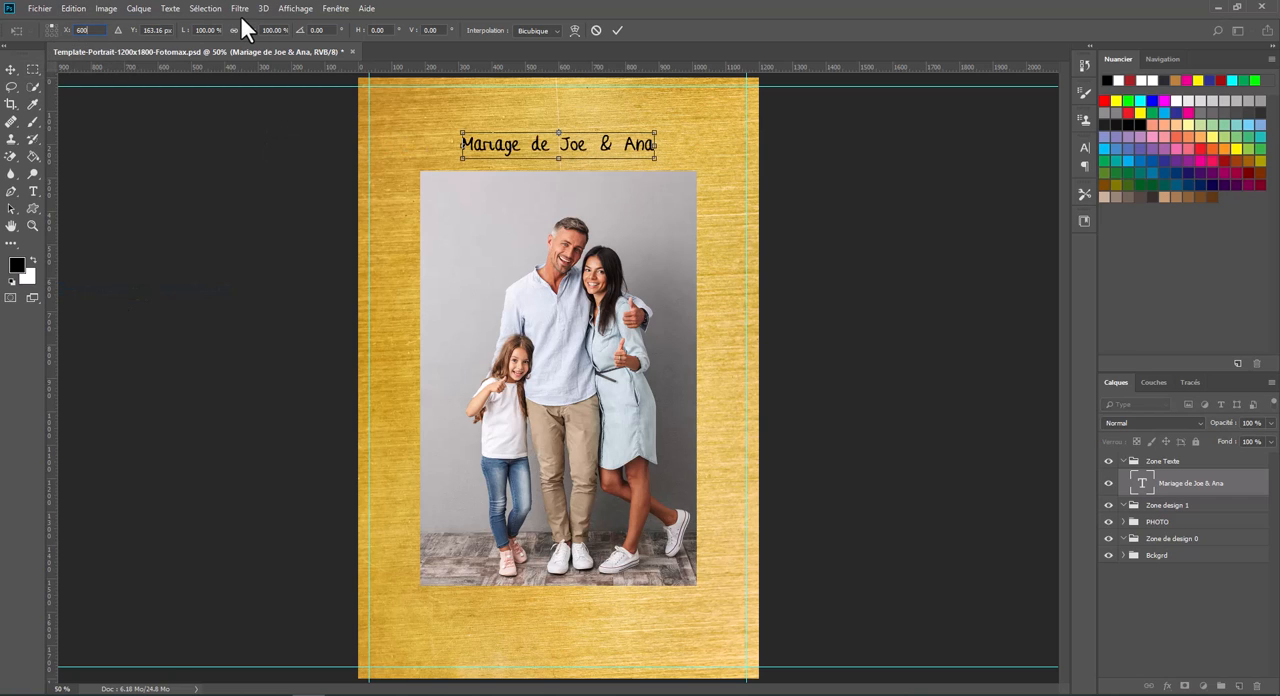
pyautogui.press('Up')
pyautogui.press('Up')
pyautogui.press('Up')
pyautogui.press('Up')
pyautogui.press('Up')
pyautogui.press('Up')
pyautogui.press('Up')
pyautogui.press('Up')
pyautogui.press('Up')
pyautogui.press('Up')
pyautogui.press('Up')
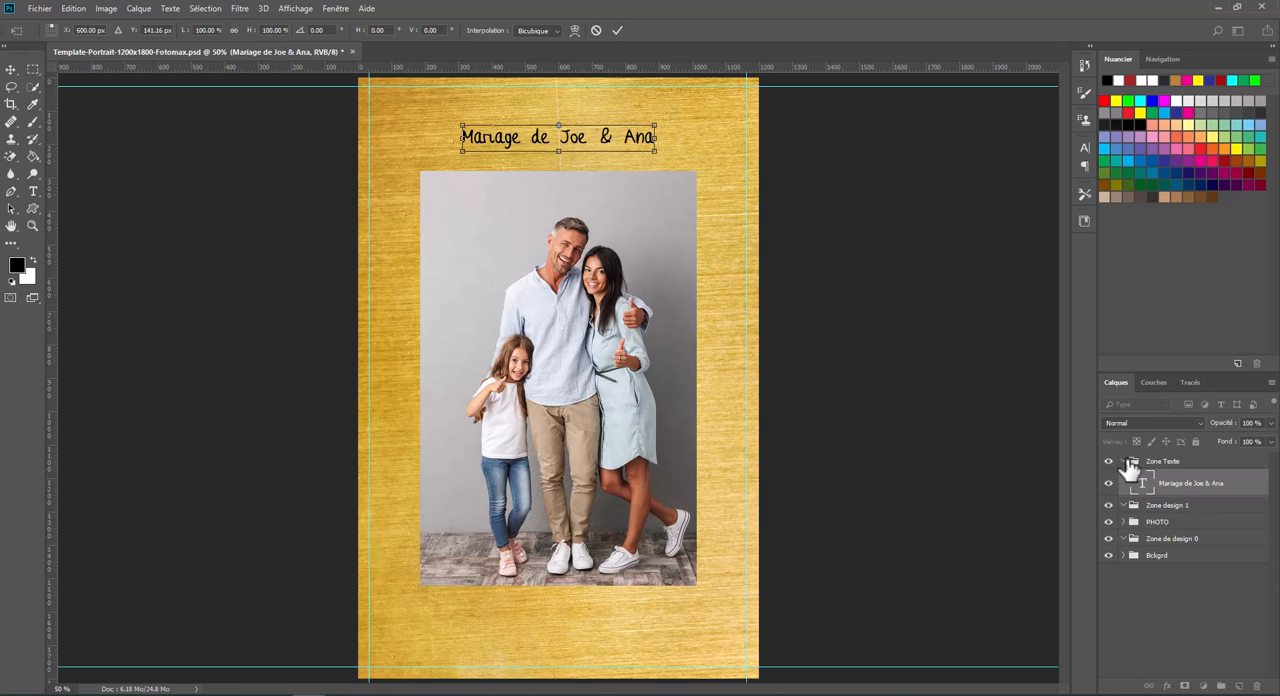
pyautogui.click(33, 193)
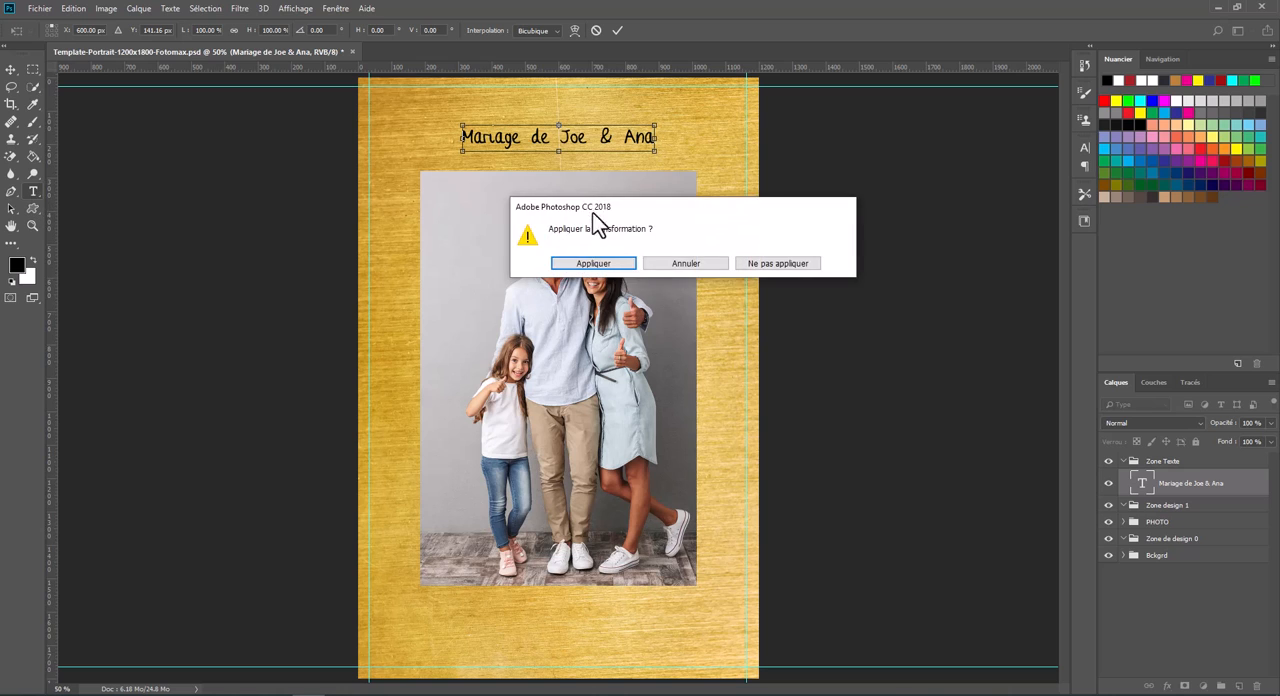
pyautogui.click(605, 261)
# - Add the date 28/01/2024 as a separate text layer just below the wedding title
pyautogui.click(594, 159)
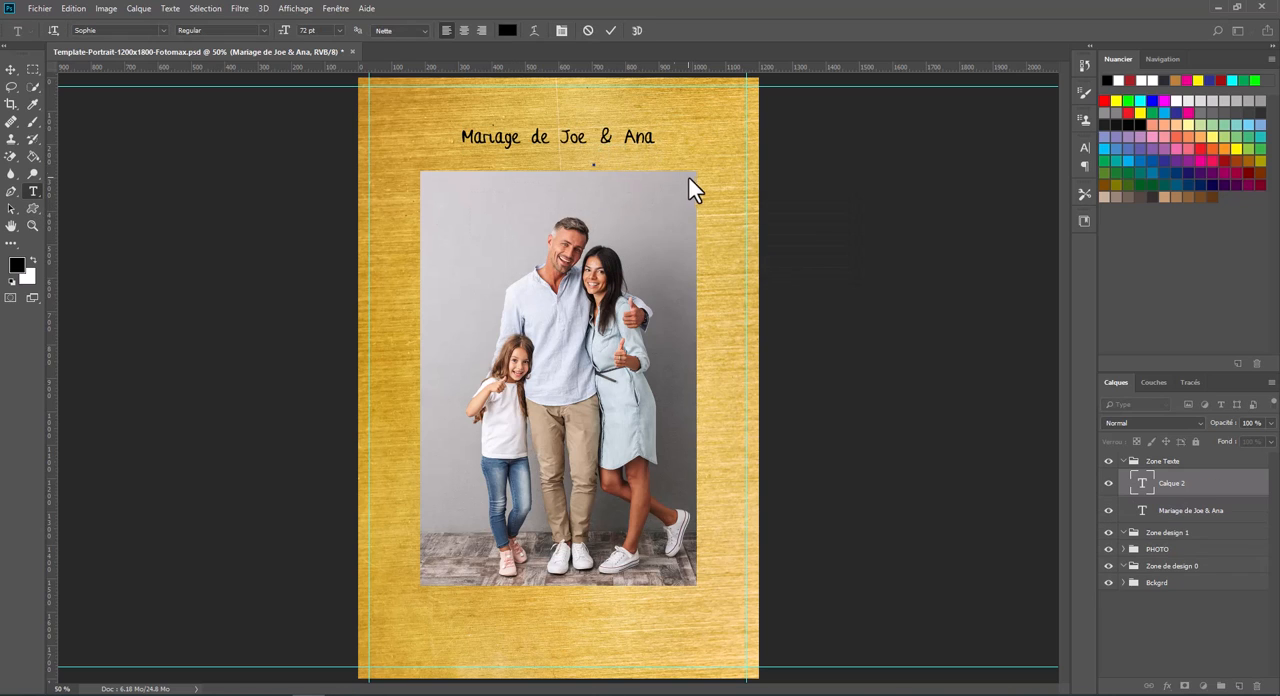
pyautogui.write('28/01/2024')
# - Change the font of the date text to Brigitte
pyautogui.moveTo(703, 160); pyautogui.dragTo(388, 95)
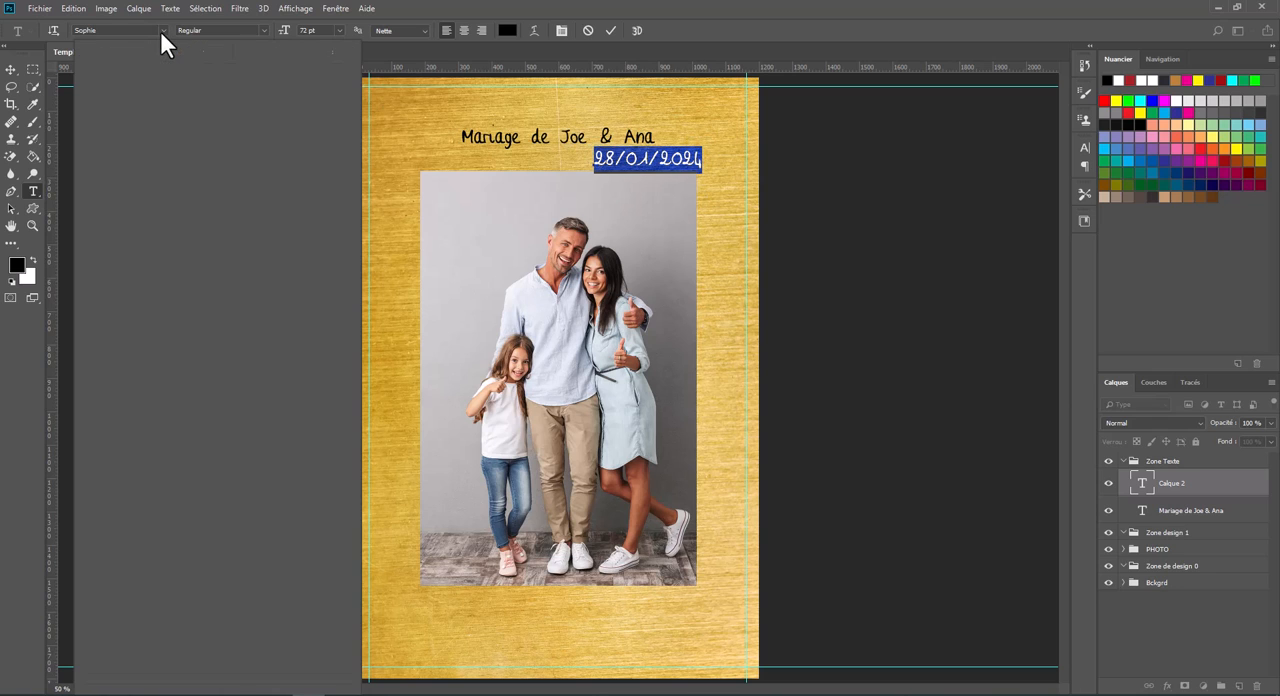
pyautogui.click(162, 30)
pyautogui.click(123, 102)
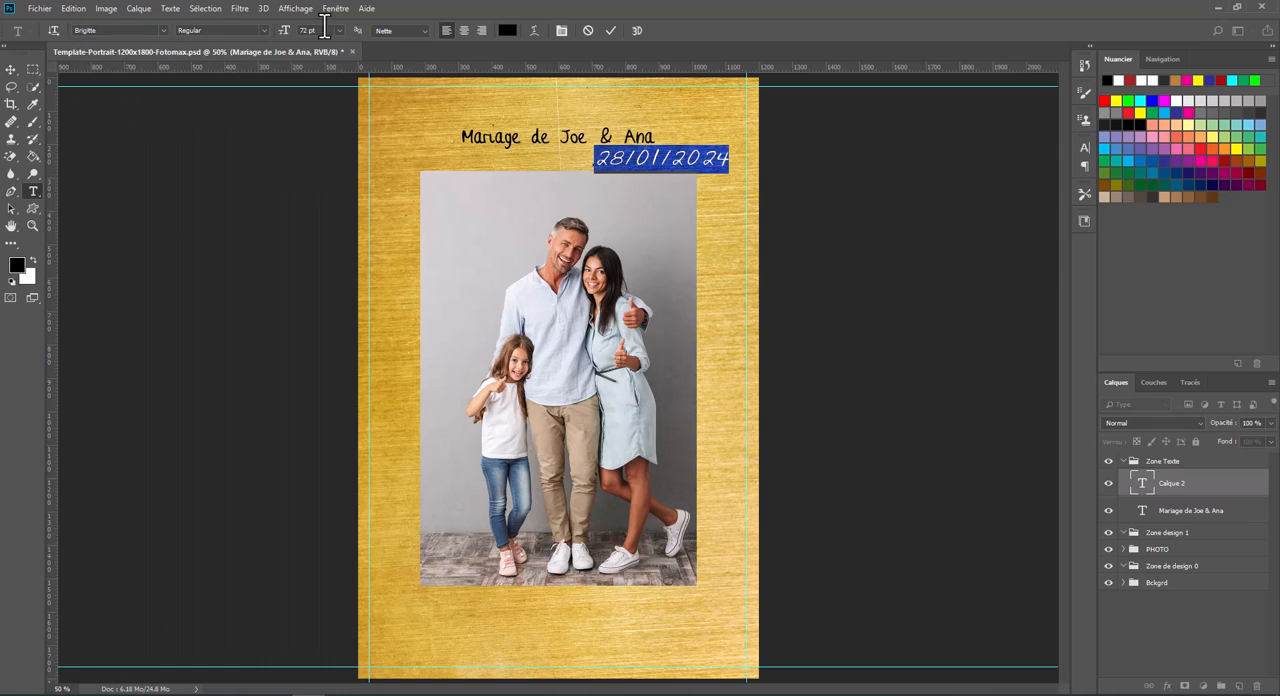
# - Set the font size of the date text to 36 pt
pyautogui.click(339, 30)
pyautogui.click(320, 120)
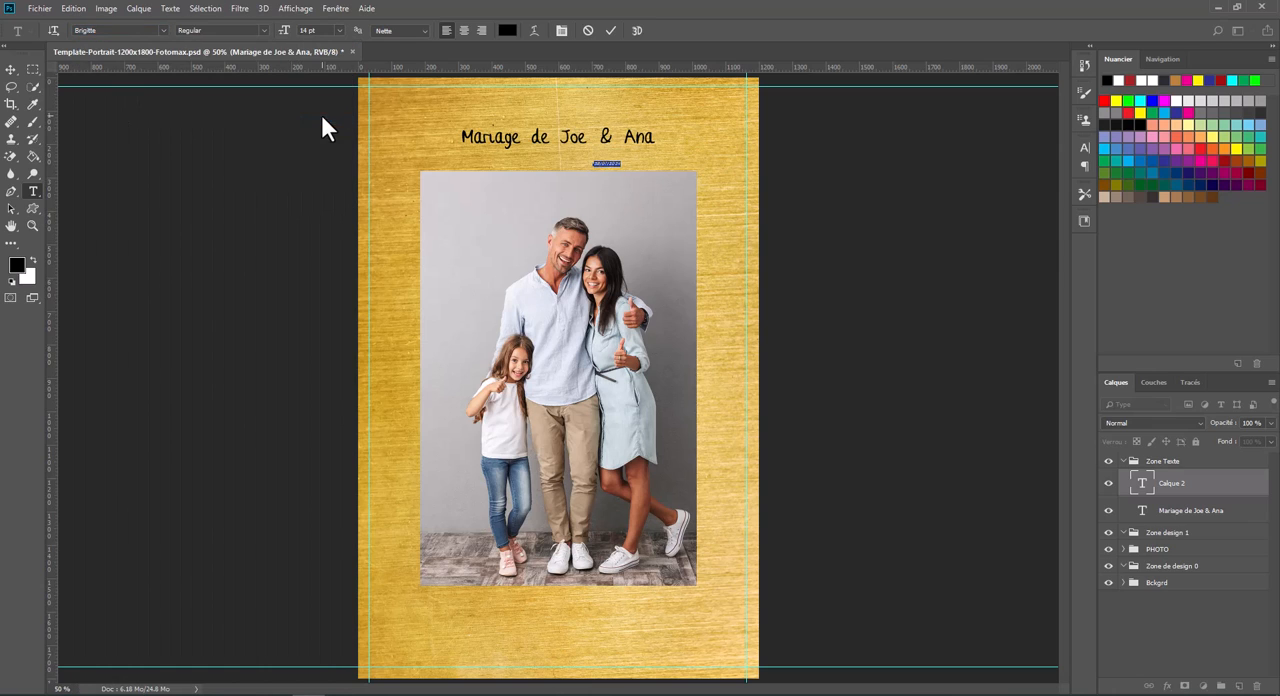
pyautogui.click(341, 30)
pyautogui.click(320, 171)
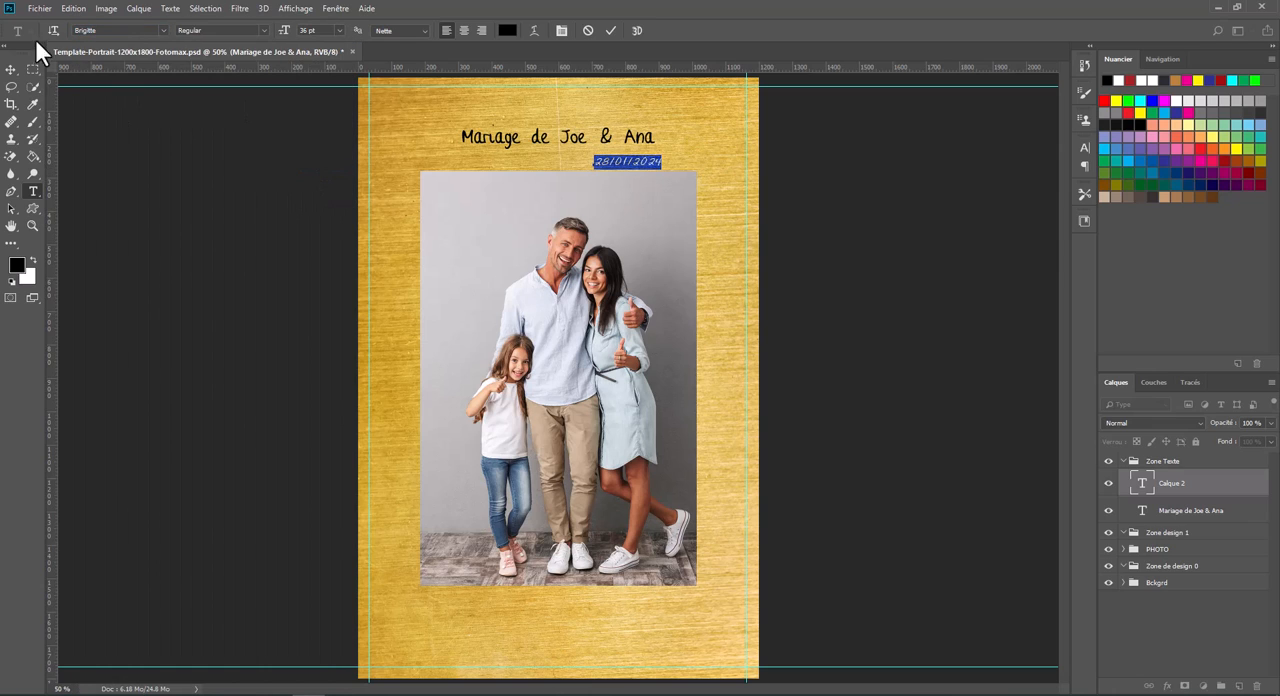
# - Move the date so its end lines up with the photo's right edge, just above the photo
pyautogui.click(11, 70)
pyautogui.moveTo(606, 154); pyautogui.dragTo(684, 175)
pyautogui.click(781, 546)
pyautogui.click(606, 140)
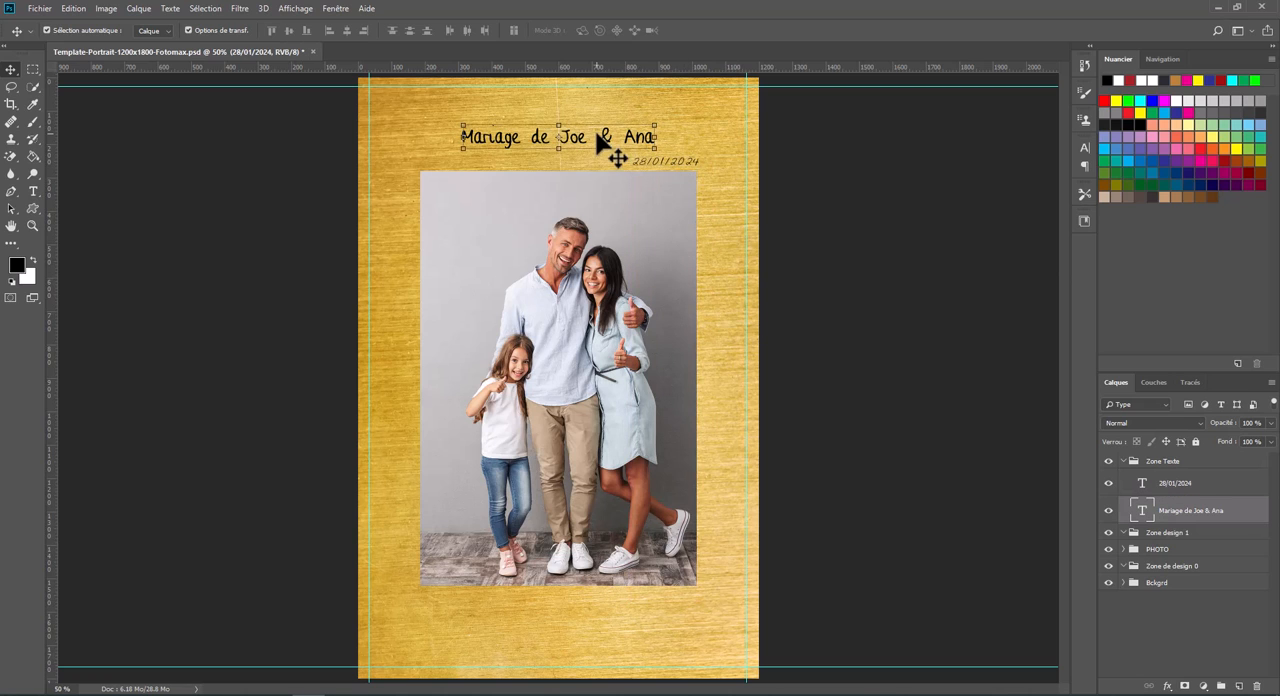
# - Draw a black circle about 368 px in diameter in the Zone design 1 group, over the photo's lower edge
pyautogui.click(1123, 461)
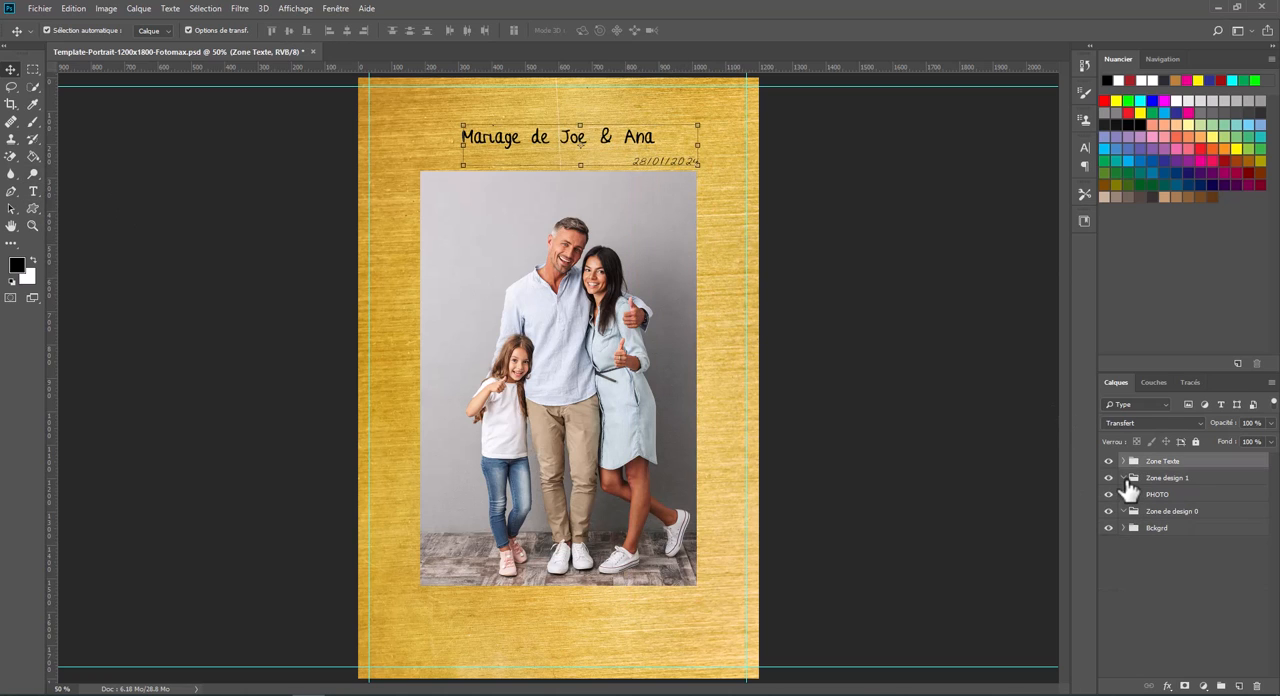
pyautogui.click(1155, 482)
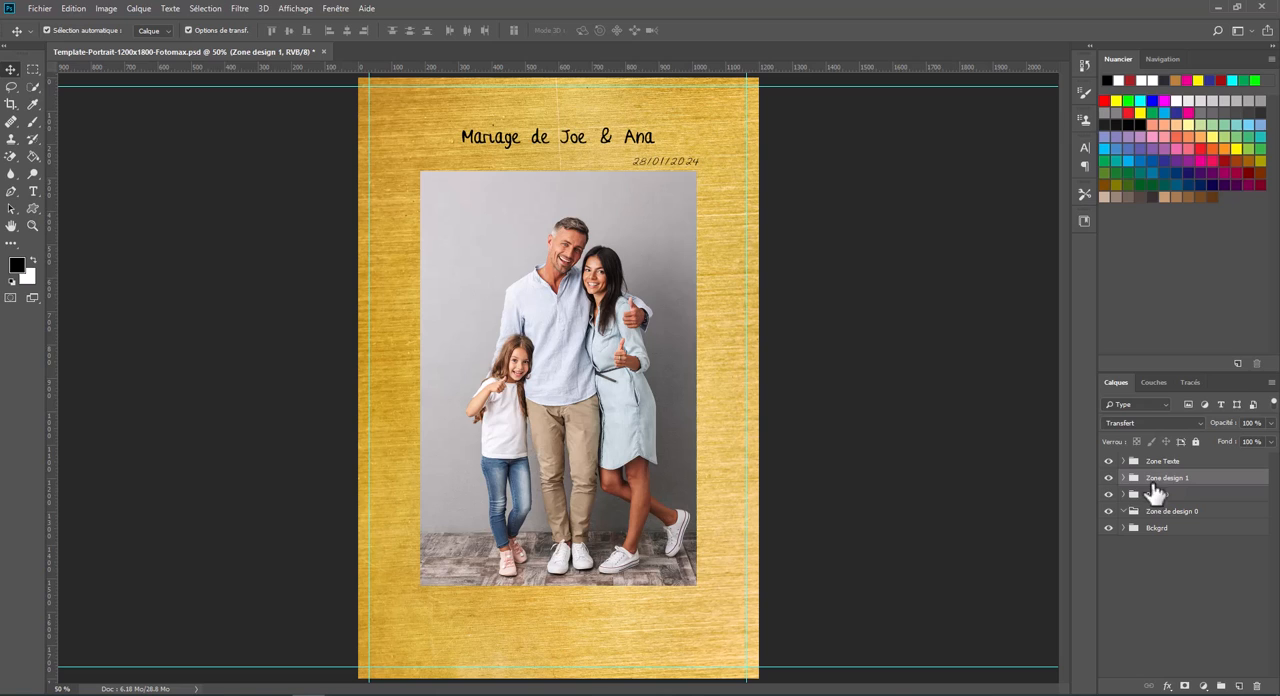
pyautogui.click(14, 244)
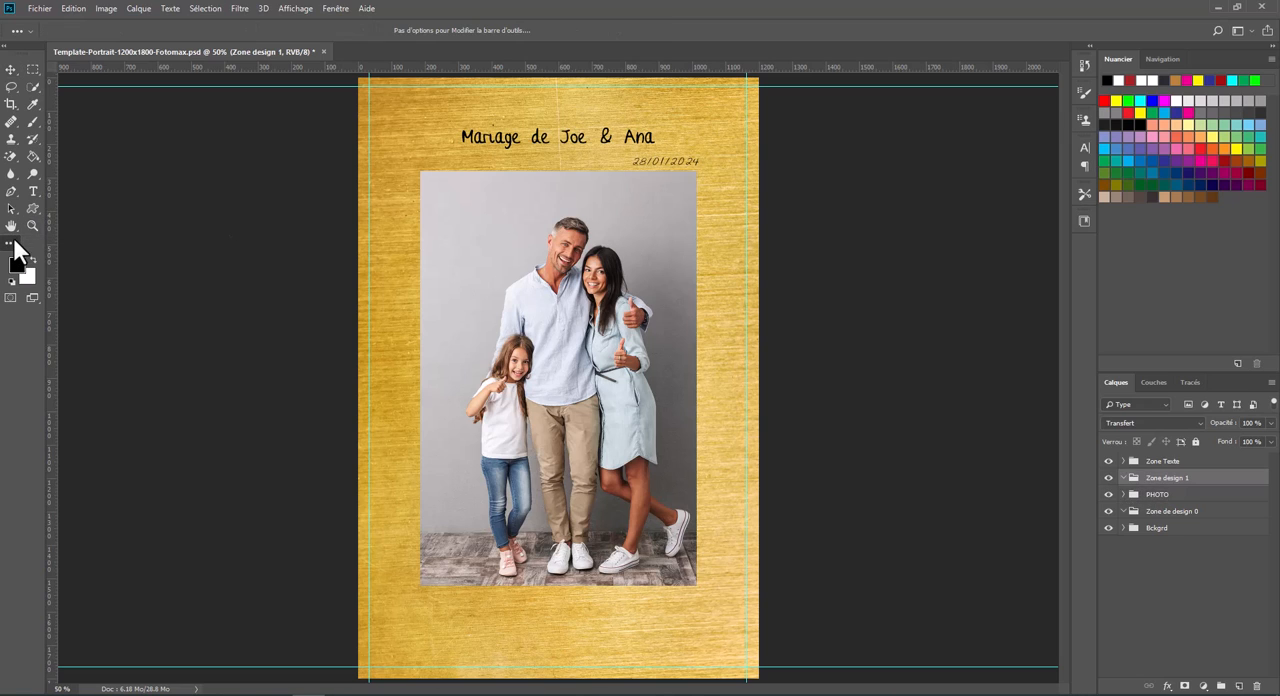
pyautogui.rightClick(37, 211)
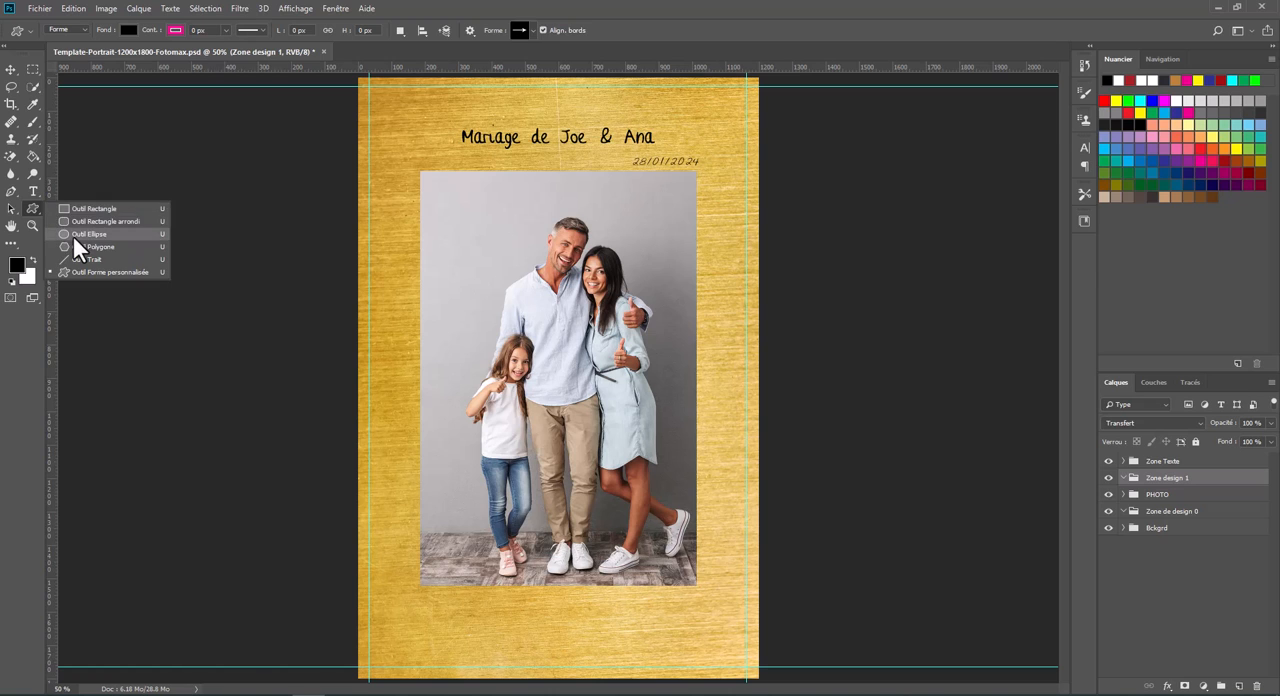
pyautogui.click(73, 236)
pyautogui.moveTo(558, 616); pyautogui.dragTo(772, 689)
pyautogui.press('v')
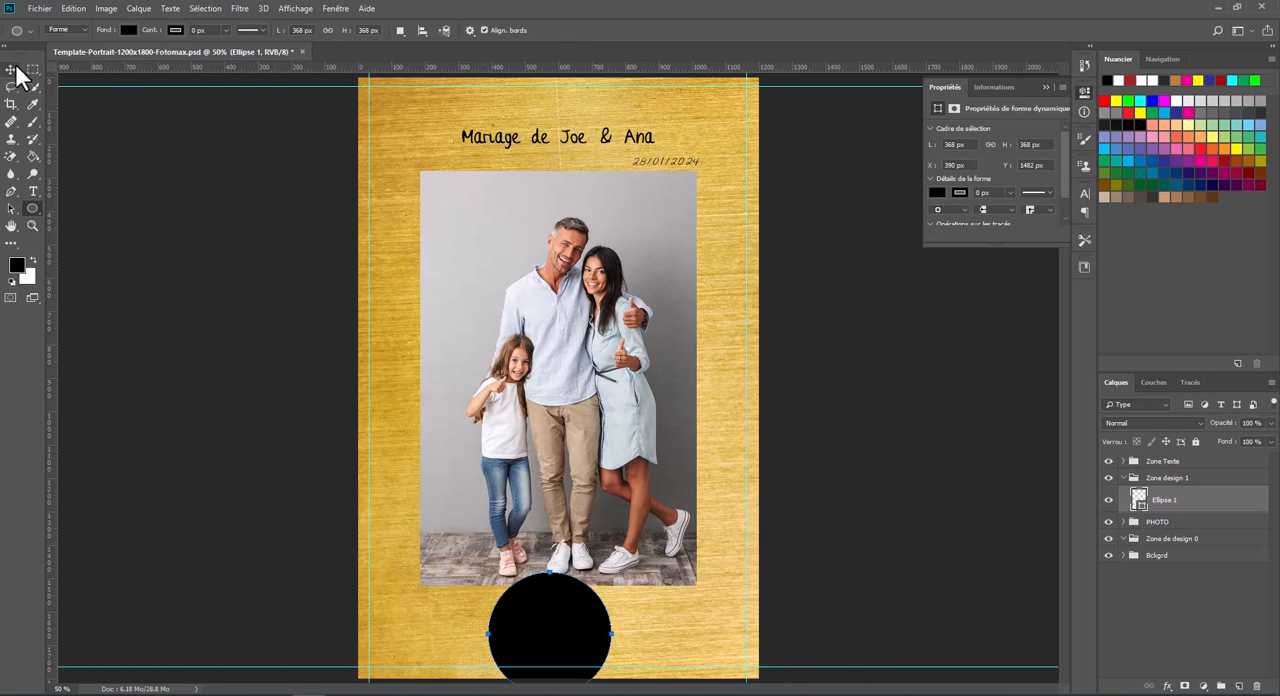
# - Move the black circle up to Y 1582 px and centre it horizontally at X 600 px with a free transform
pyautogui.moveTo(567, 607); pyautogui.dragTo(587, 584)
pyautogui.click(108, 10)
pyautogui.moveTo(75, 10)
pyautogui.click(169, 288)
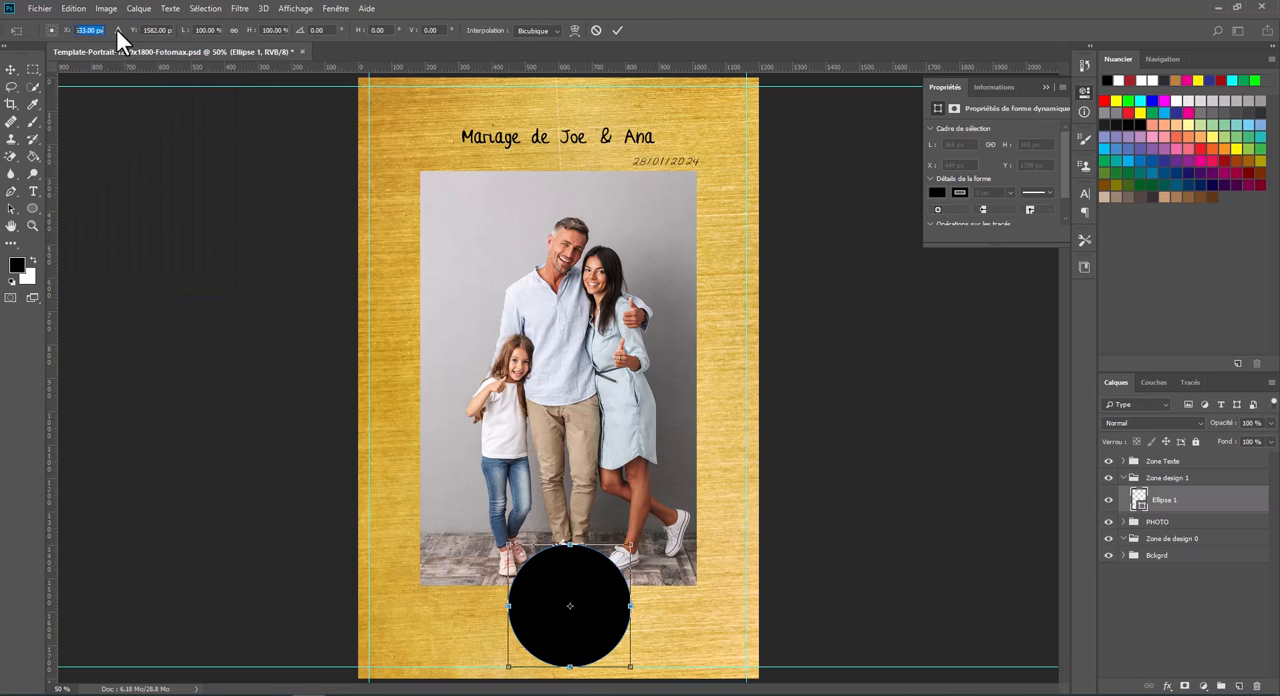
pyautogui.press('BackSpace')
pyautogui.write('600')
pyautogui.press('Return')
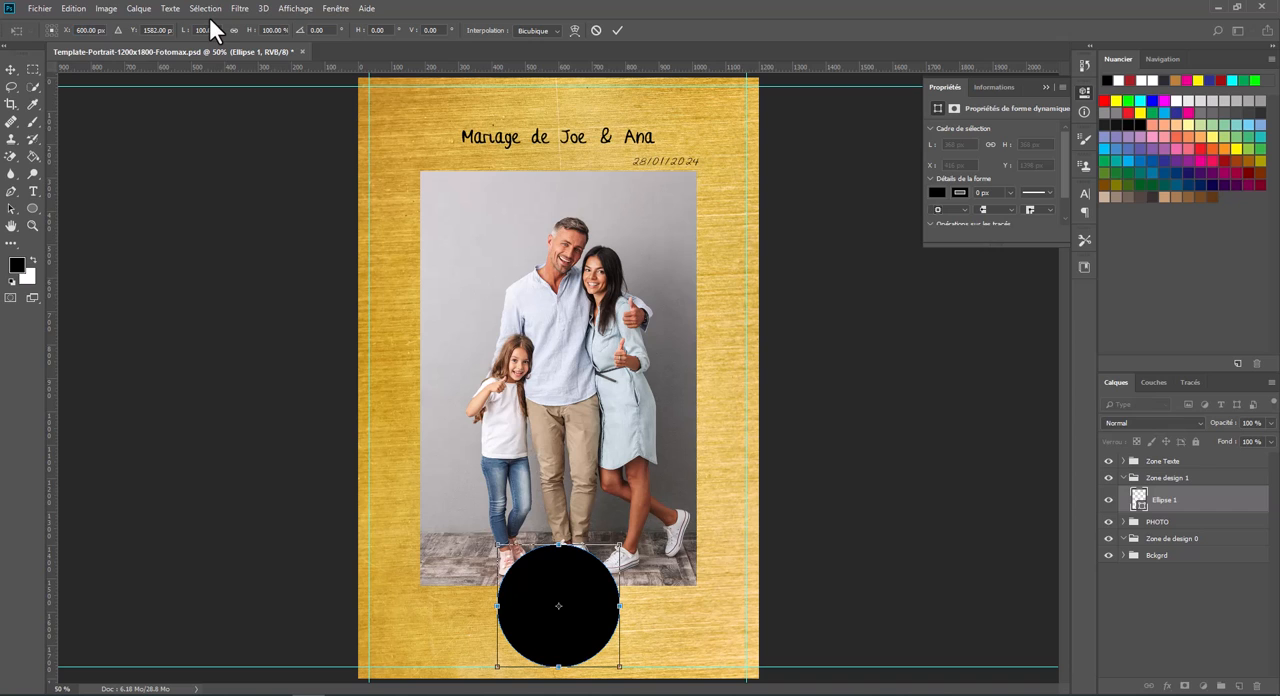
pyautogui.click(10, 70)
pyautogui.click(620, 263)
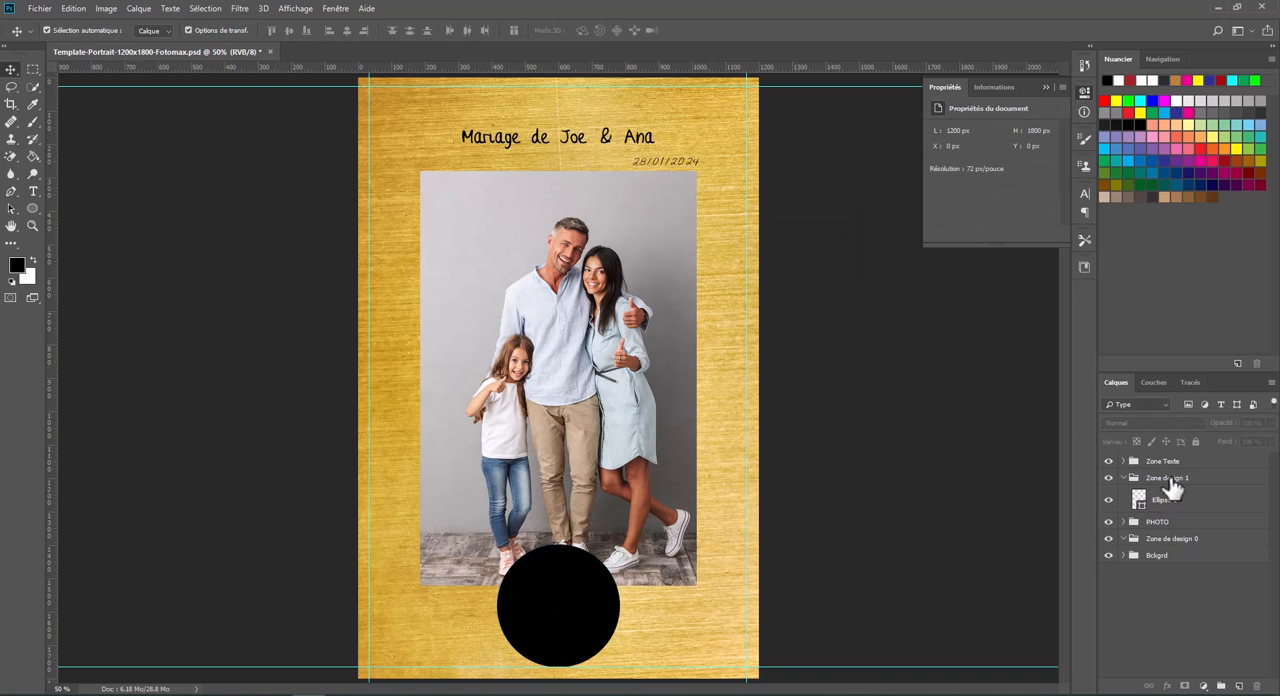
# - Place logo.png from the src folder over the circle and put its layer above the circle in the Zone design 1 group
pyautogui.click(80, 695)
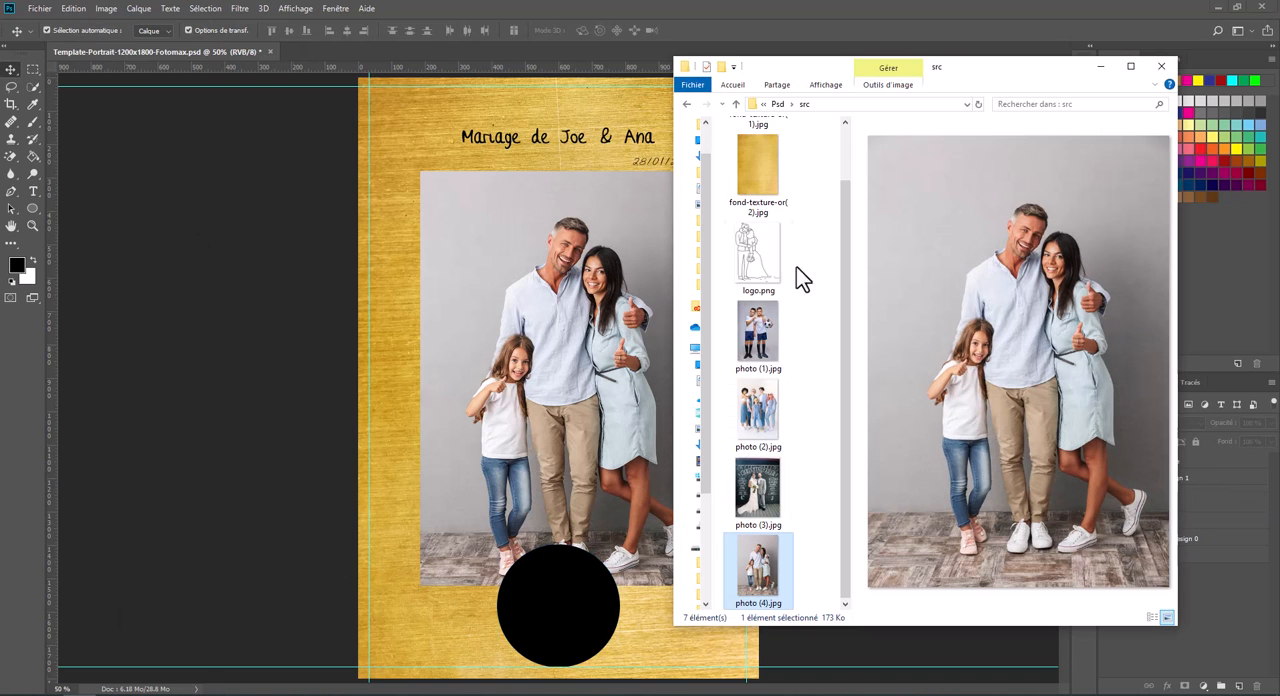
pyautogui.click(765, 255)
pyautogui.moveTo(765, 255); pyautogui.dragTo(563, 588)
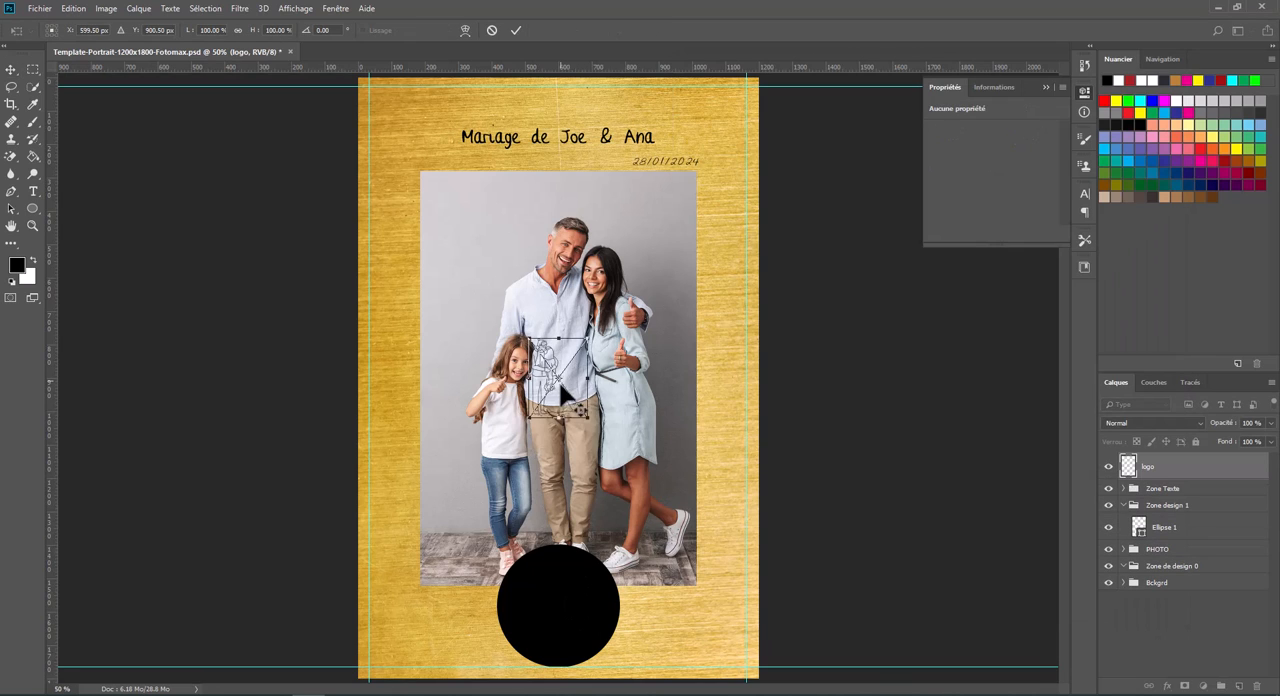
pyautogui.moveTo(558, 379); pyautogui.dragTo(558, 600)
pyautogui.press('Return')
pyautogui.moveTo(1150, 468); pyautogui.dragTo(1157, 512)
# - Apply a Color Overlay layer style in light grey b6b2b3 to the circle
pyautogui.click(1185, 537)
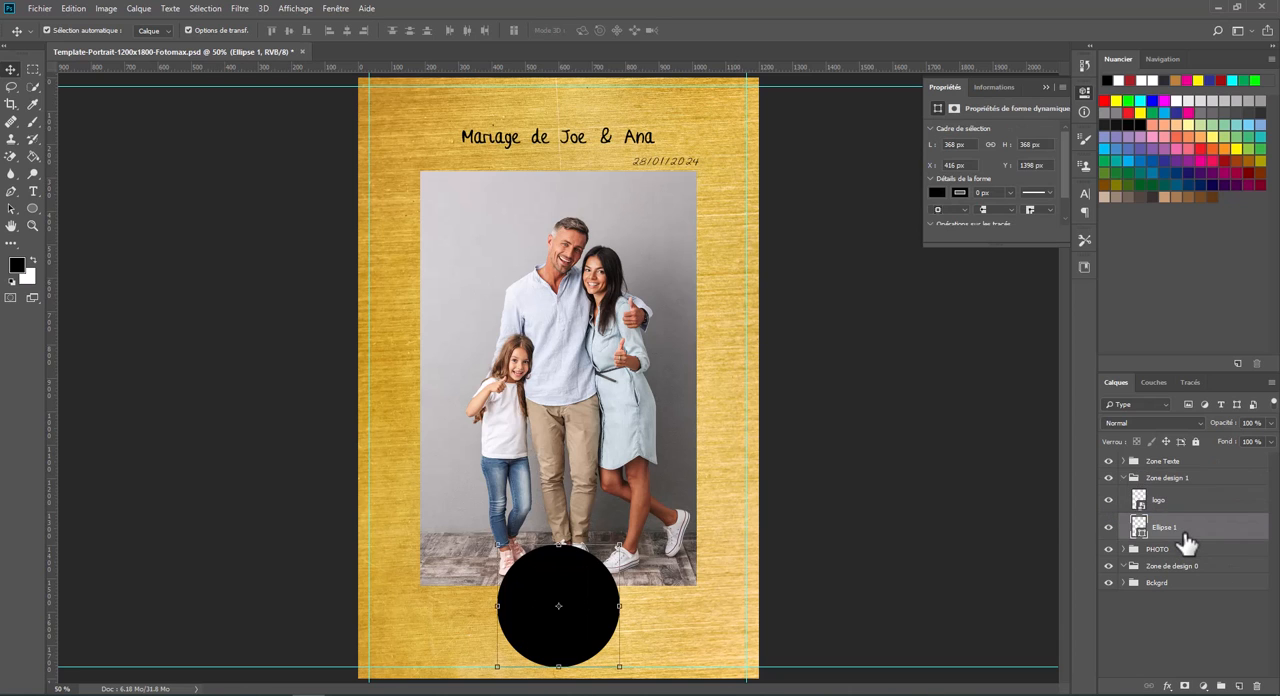
pyautogui.rightClick(1185, 540)
pyautogui.click(1119, 9)
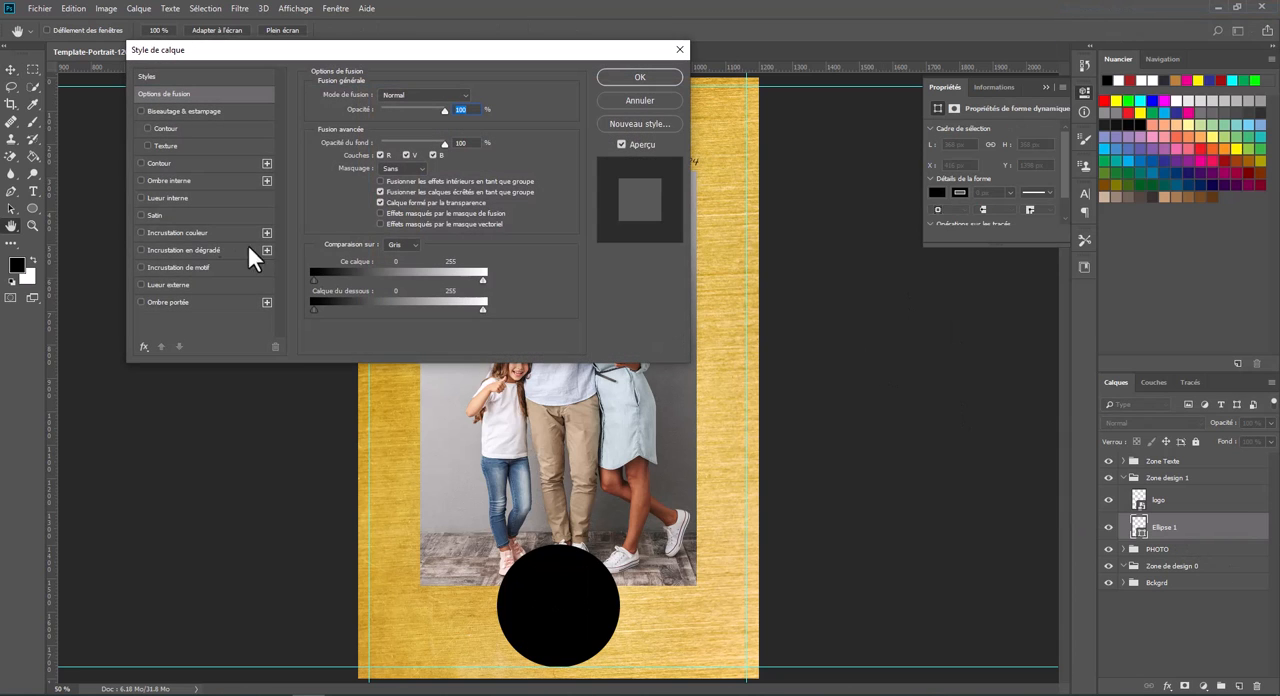
pyautogui.click(189, 233)
pyautogui.click(478, 96)
pyautogui.moveTo(497, 58); pyautogui.dragTo(521, 96)
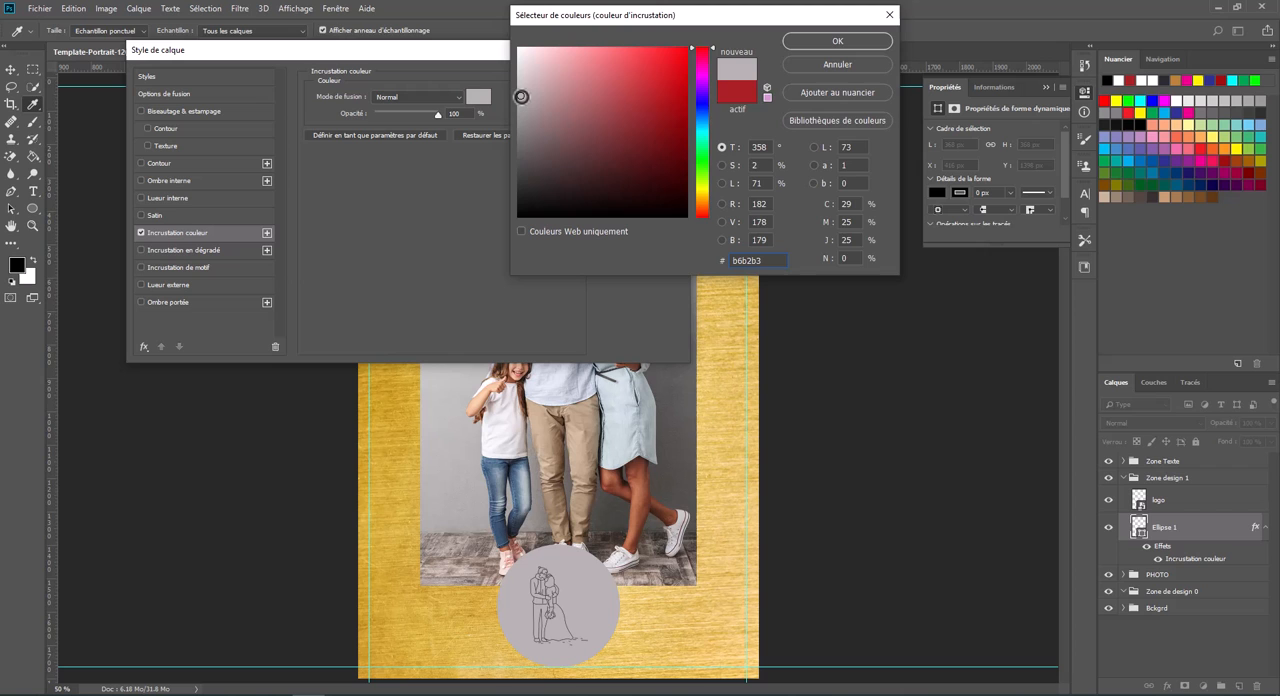
pyautogui.click(838, 38)
pyautogui.click(640, 75)
pyautogui.click(678, 197)
# - Save a JPEG copy as Template-Portrait-1200x1800-Fotomax.jpg in the Psd folder
pyautogui.click(40, 8)
pyautogui.click(92, 157)
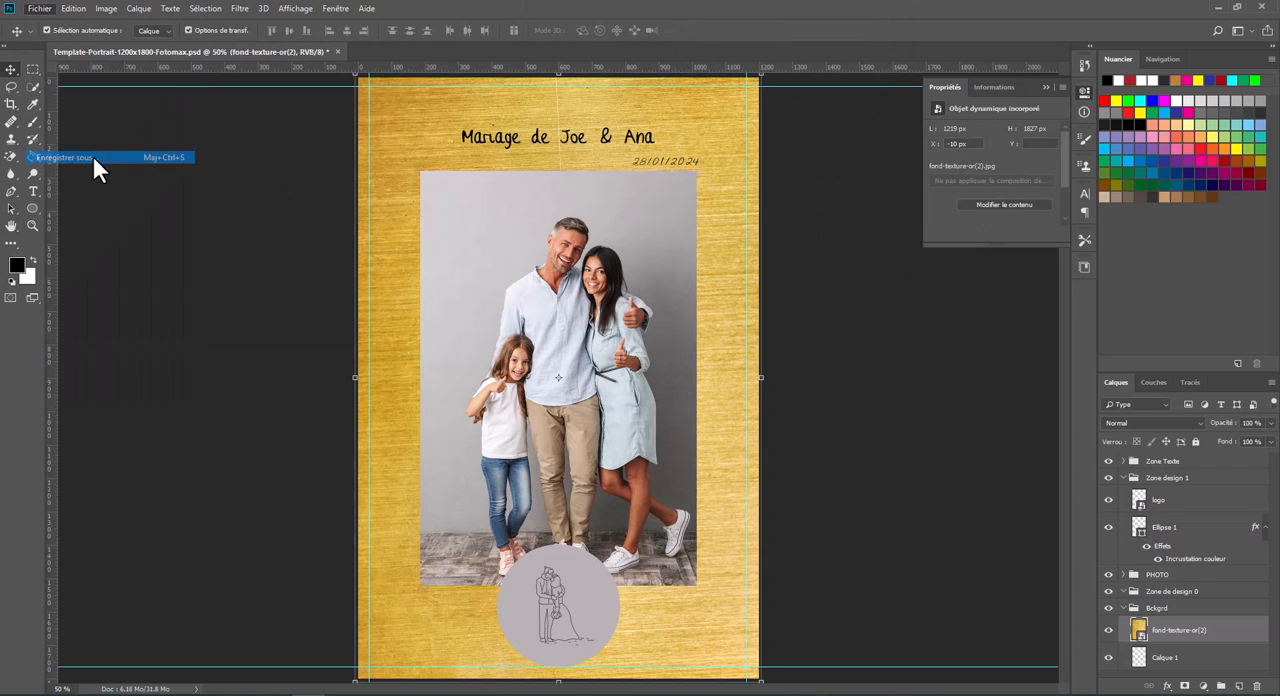
pyautogui.click(280, 269)
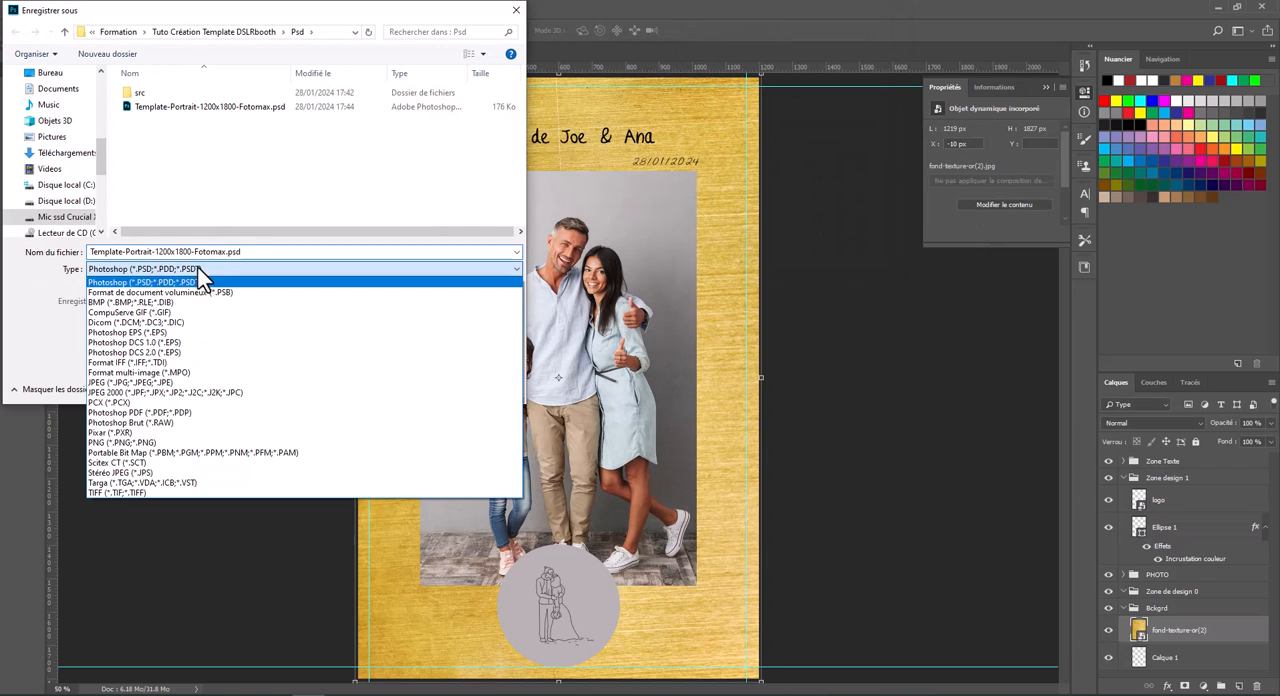
pyautogui.click(110, 383)
pyautogui.moveTo(194, 251); pyautogui.dragTo(266, 253)
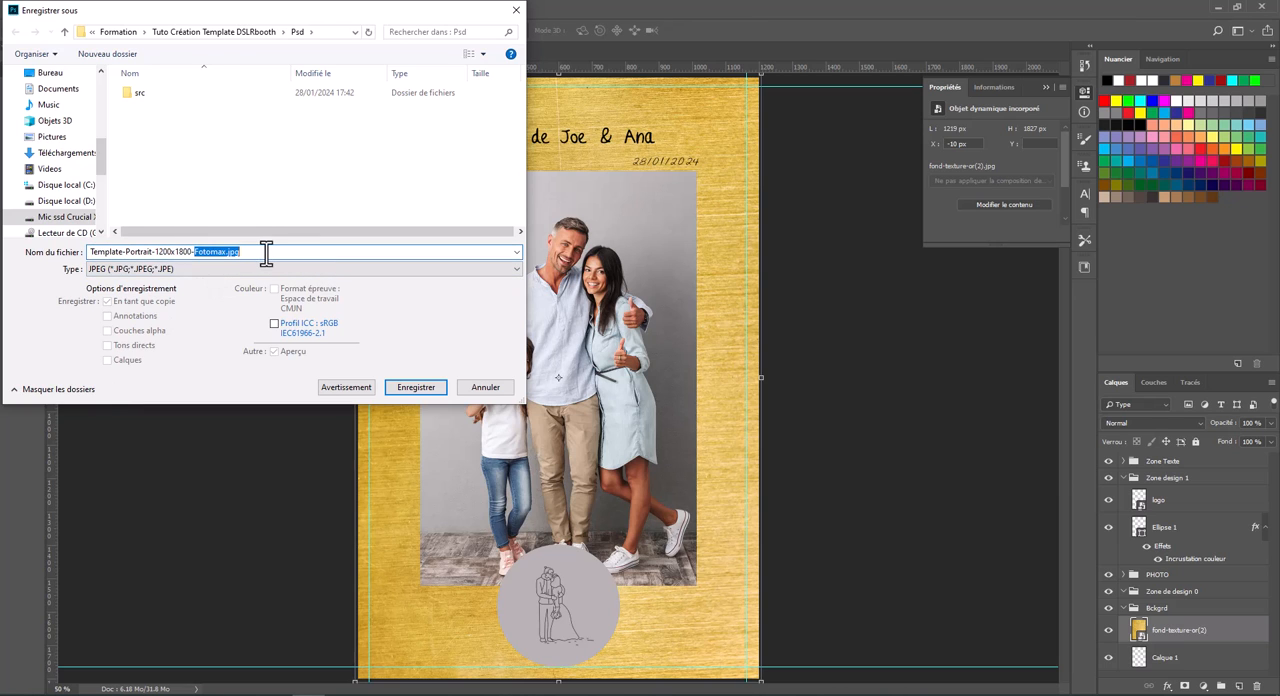
pyautogui.press('Return')
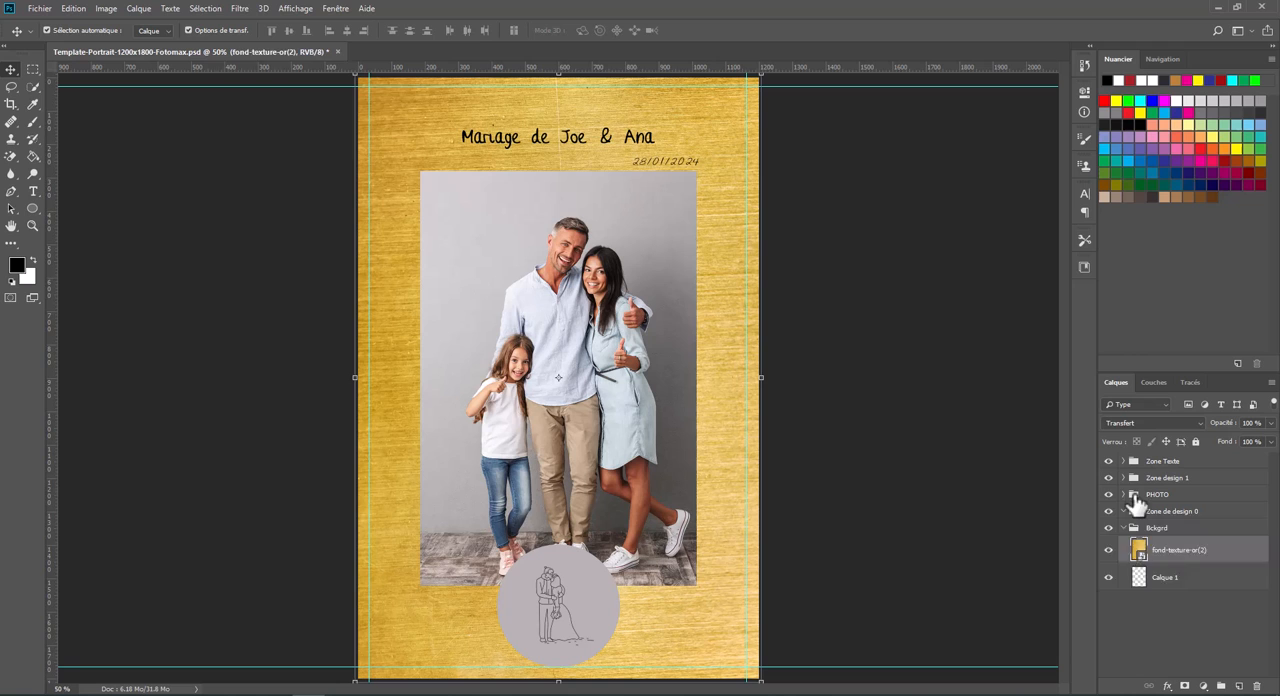
# - Hide the photo (4) layer and set the fill of the photo frame layer to 0 % to make the window transparent
pyautogui.click(1123, 528)
pyautogui.click(1123, 495)
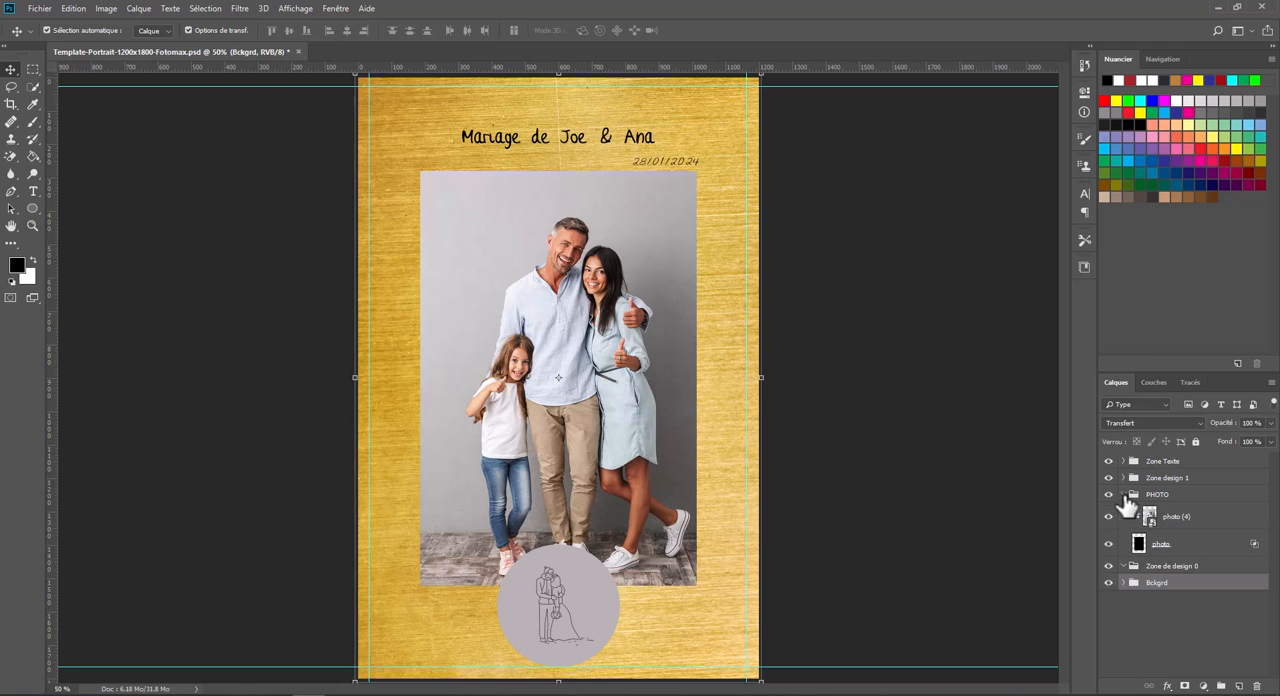
pyautogui.click(1108, 517)
pyautogui.click(1181, 545)
pyautogui.click(1270, 441)
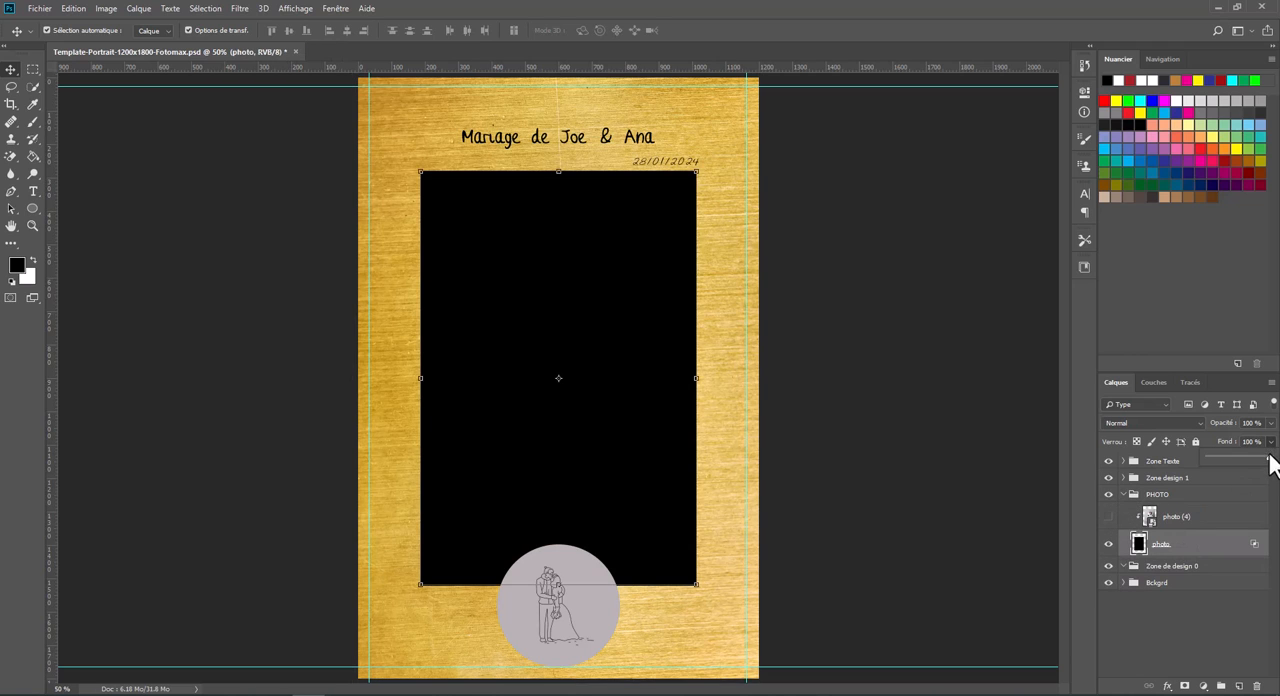
pyautogui.moveTo(1215, 456); pyautogui.dragTo(1208, 456)
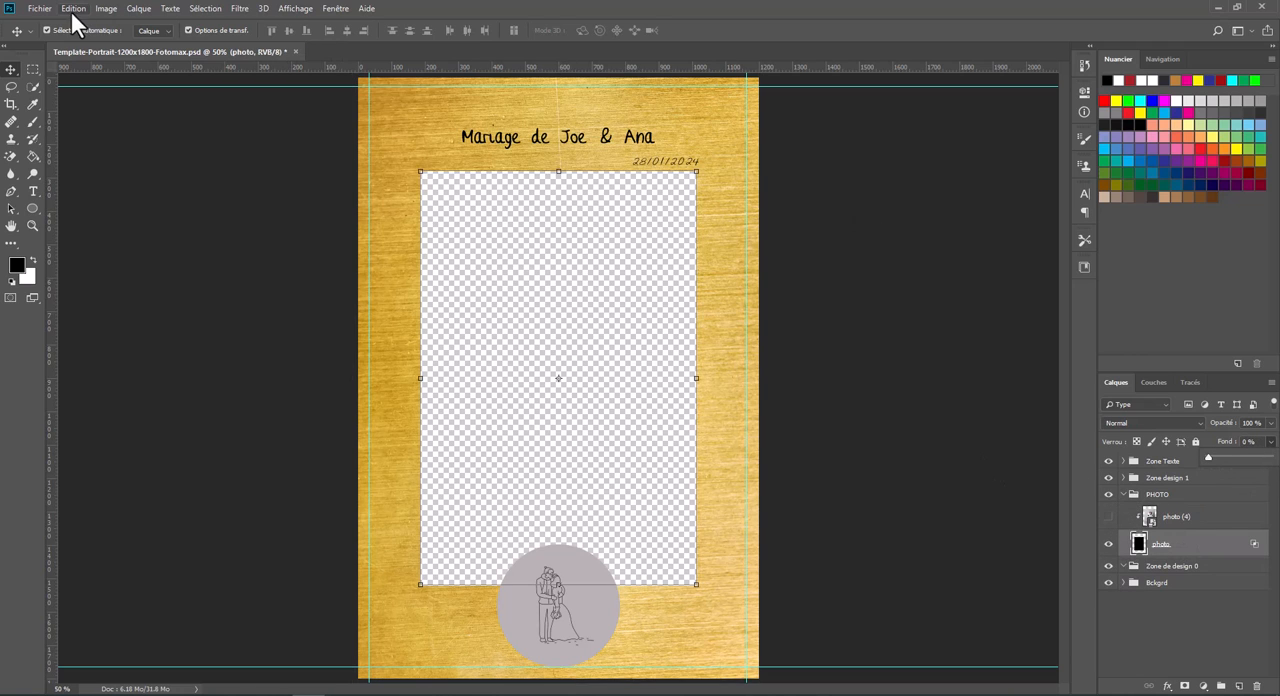
# - Save a PNG copy with the transparent window as Template-Portrait-1200x1800-Fotomax.png in the Psd folder
pyautogui.click(40, 8)
pyautogui.click(73, 155)
pyautogui.click(160, 268)
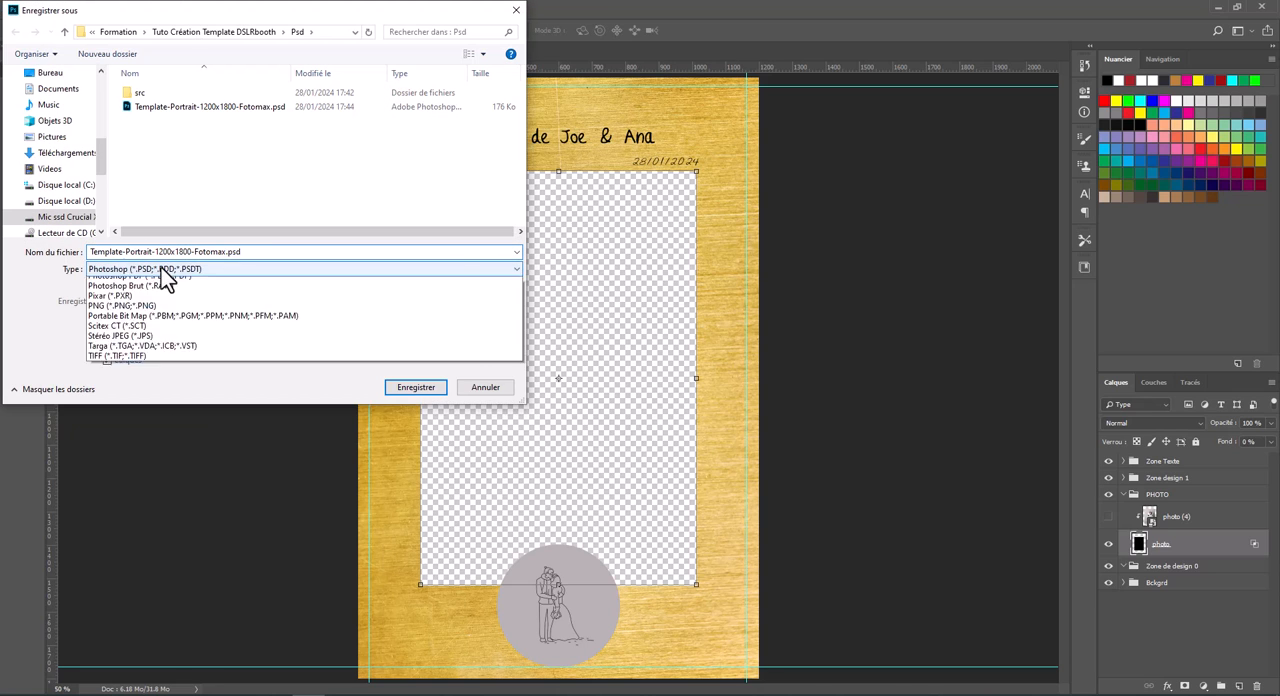
pyautogui.click(104, 443)
pyautogui.click(205, 255)
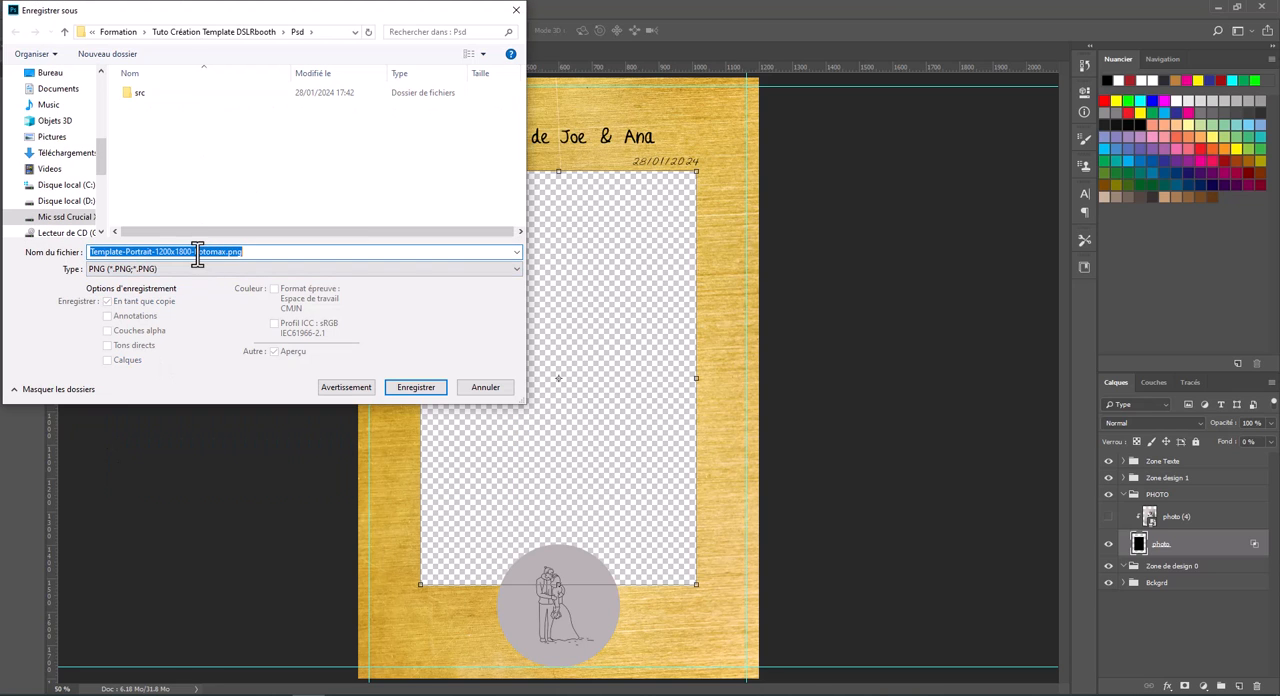
pyautogui.click(409, 390)
pyautogui.press('Return')
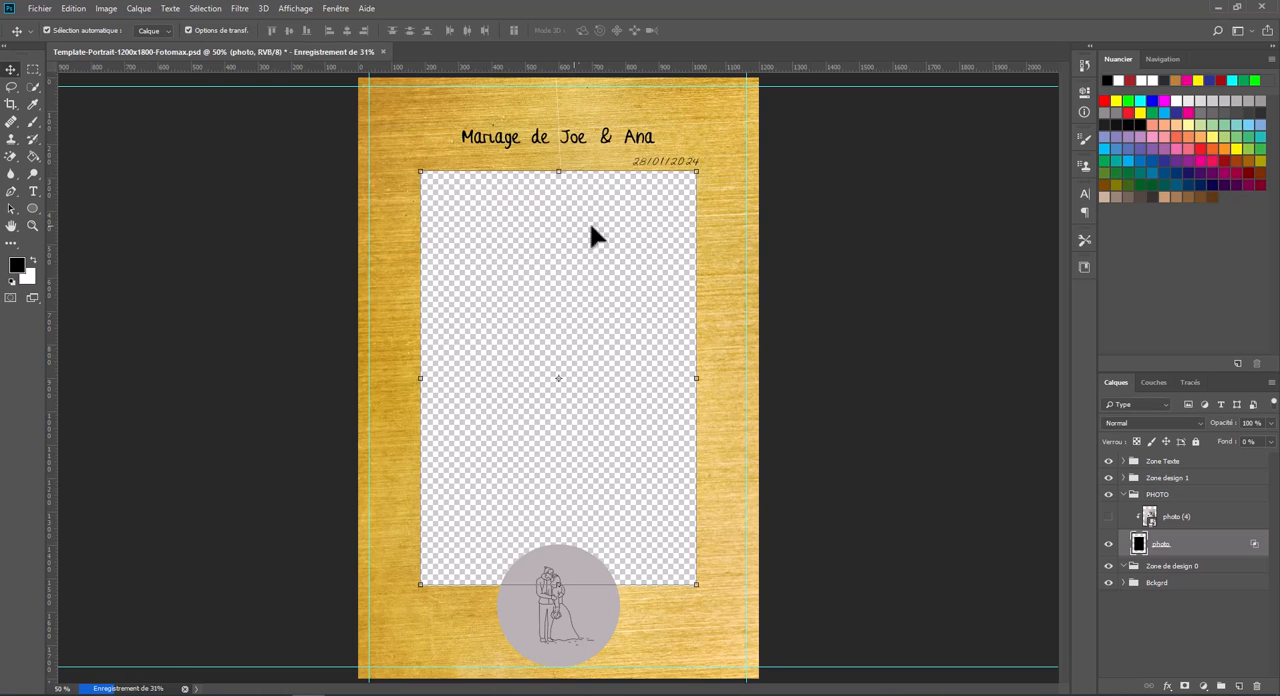
# - Switch to File Explorer and check the exported JPEG and PNG templates in the Psd folder
pyautogui.hotkey('alt', 'Tab')
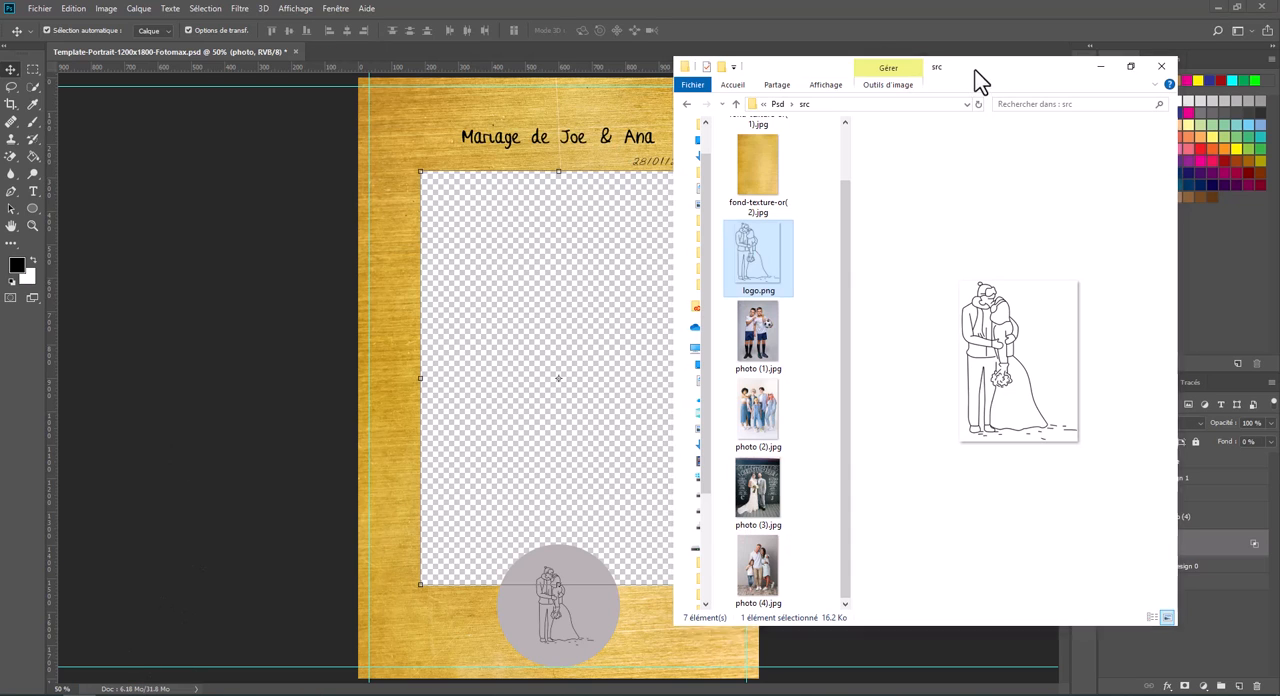
pyautogui.doubleClick(974, 69)
pyautogui.click(431, 43)
pyautogui.click(230, 119)
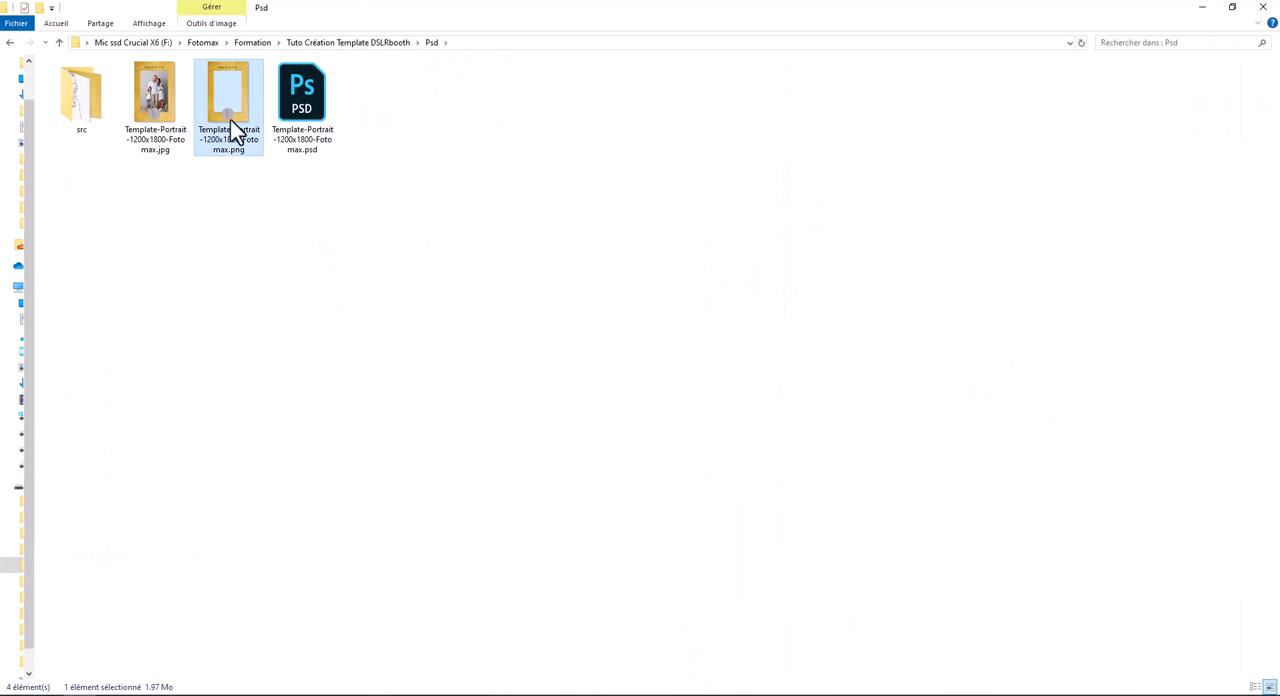
pyautogui.click(148, 130)
pyautogui.click(232, 80)
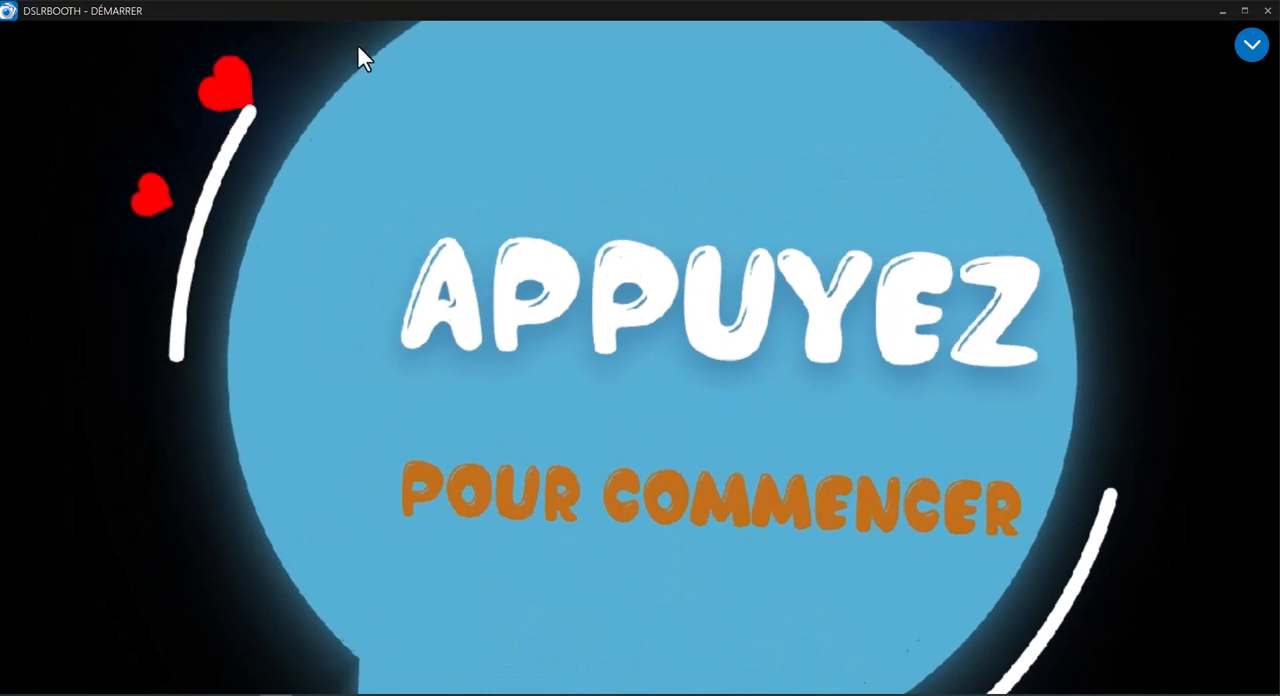
# - In dslrBooth's print design editor, create a new template named test-template-miroir with the vertical one-pose, single-strip layout
pyautogui.click(1248, 50)
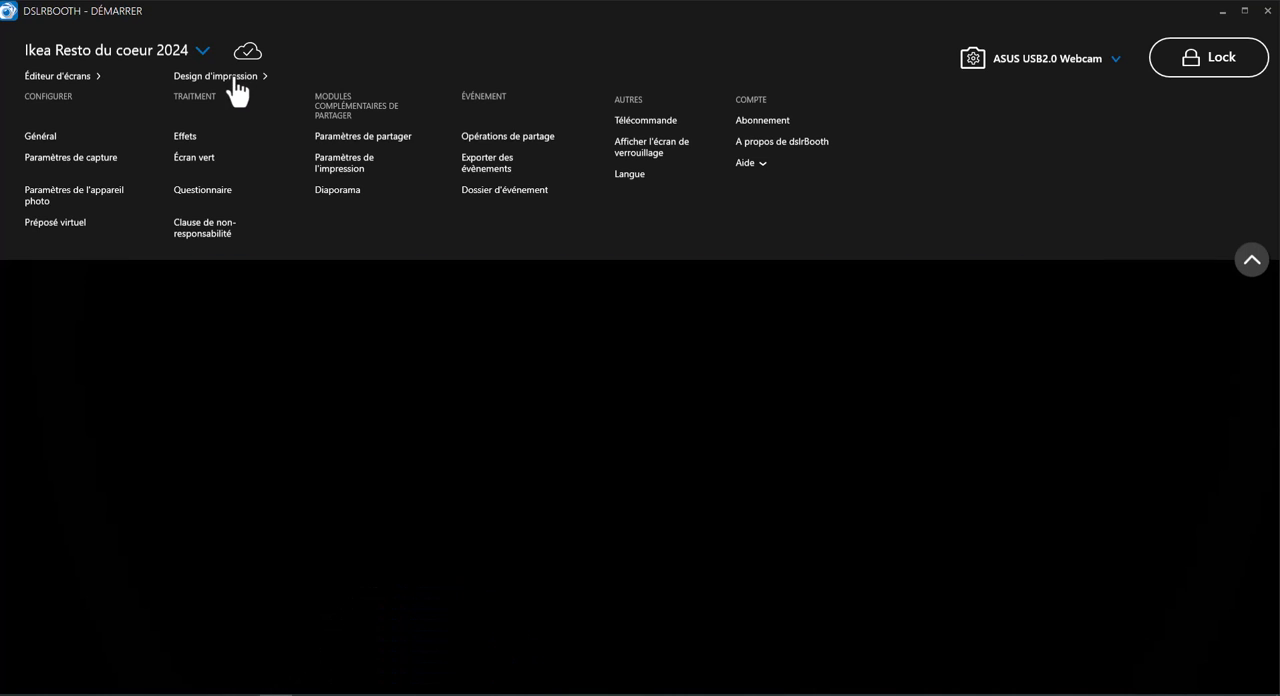
pyautogui.click(234, 78)
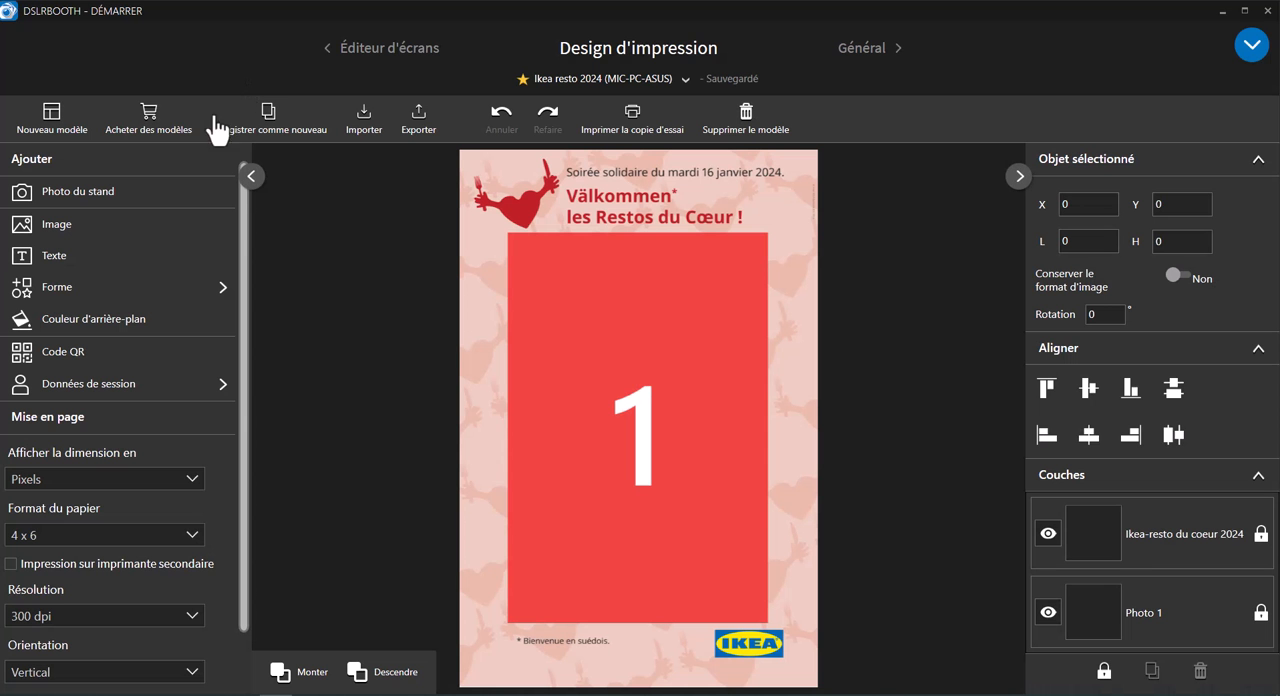
pyautogui.click(50, 114)
pyautogui.write('tes')
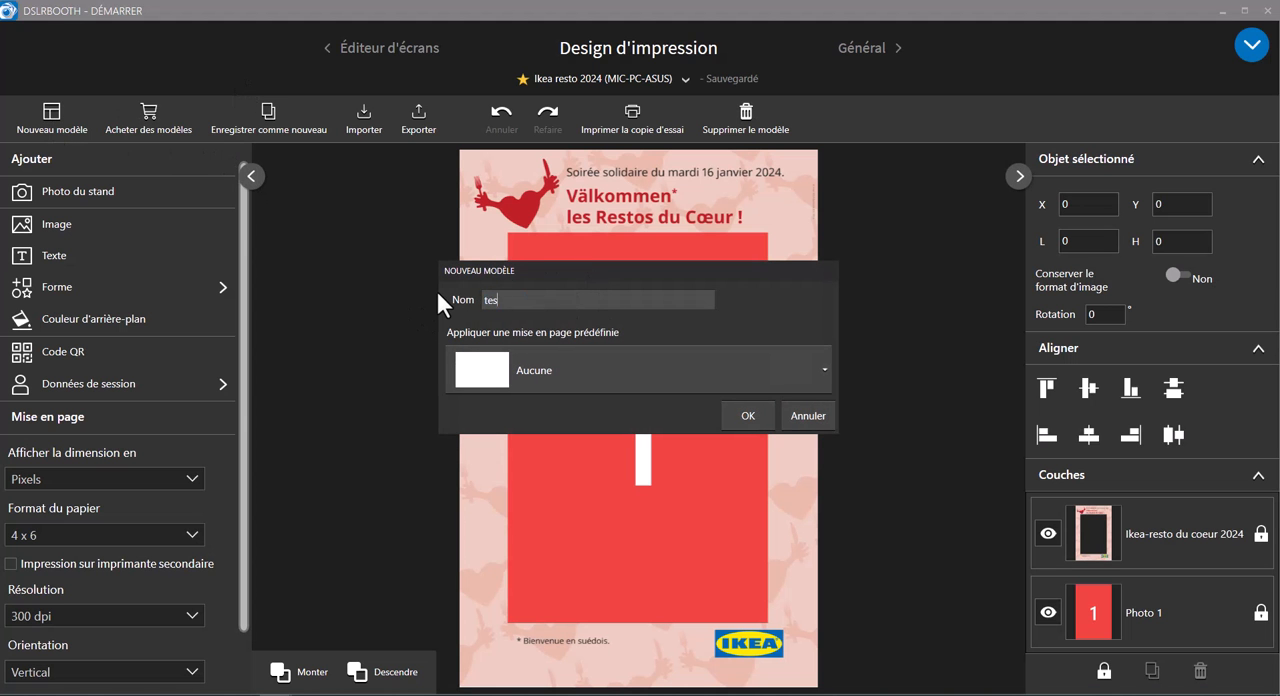
pyautogui.write('t-template-miroir')
pyautogui.click(827, 370)
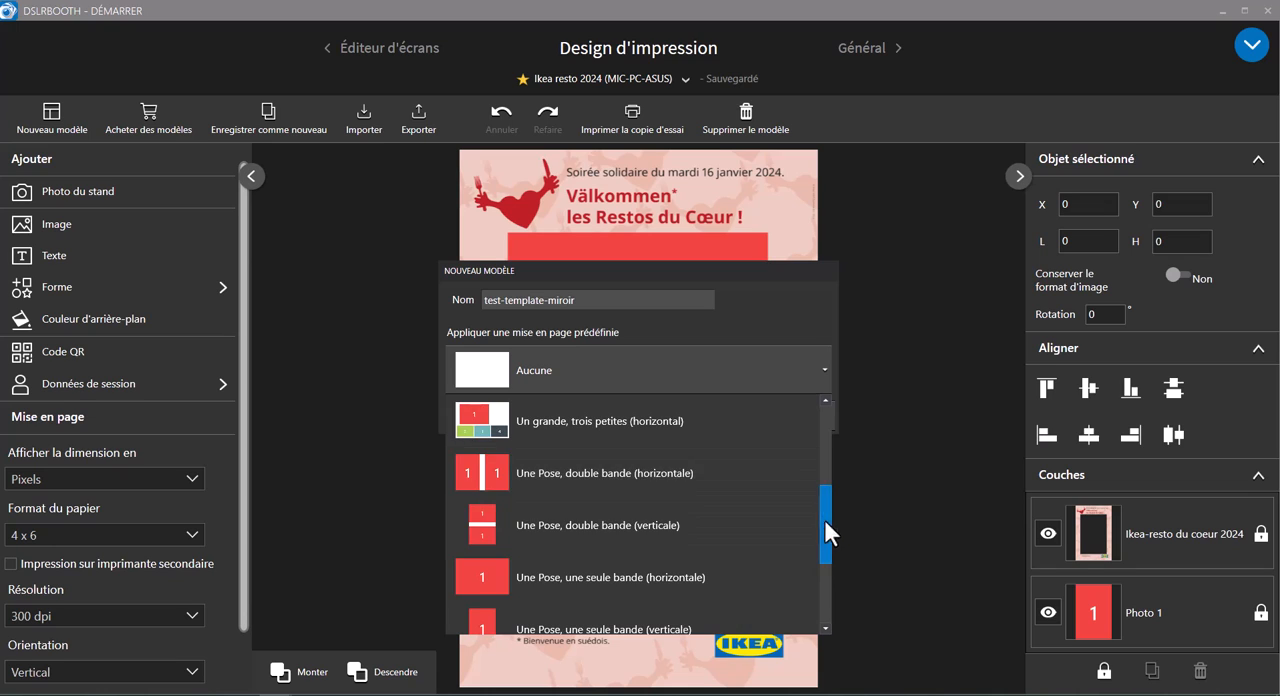
pyautogui.moveTo(824, 519); pyautogui.dragTo(827, 560)
pyautogui.click(551, 525)
pyautogui.click(741, 415)
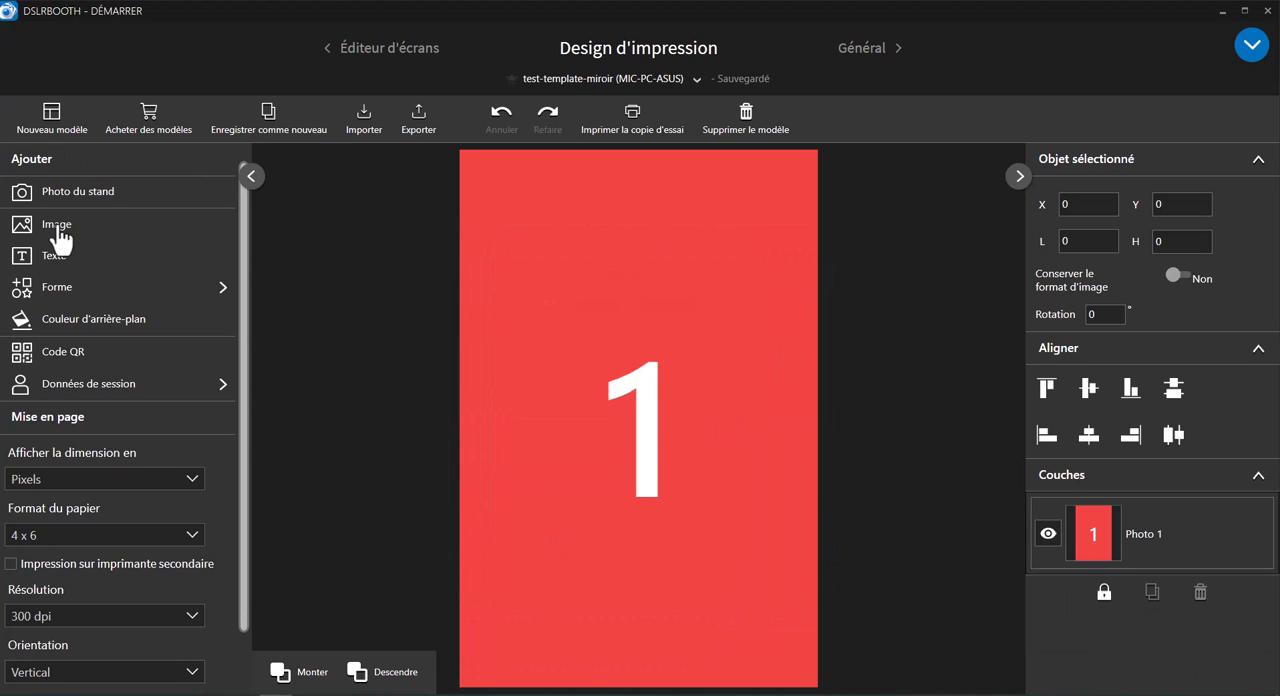
# - Add the Template-Portrait-1200x1800-Fotomax.png image from the Psd folder over the photo and lock its layer
pyautogui.click(53, 224)
pyautogui.click(243, 252)
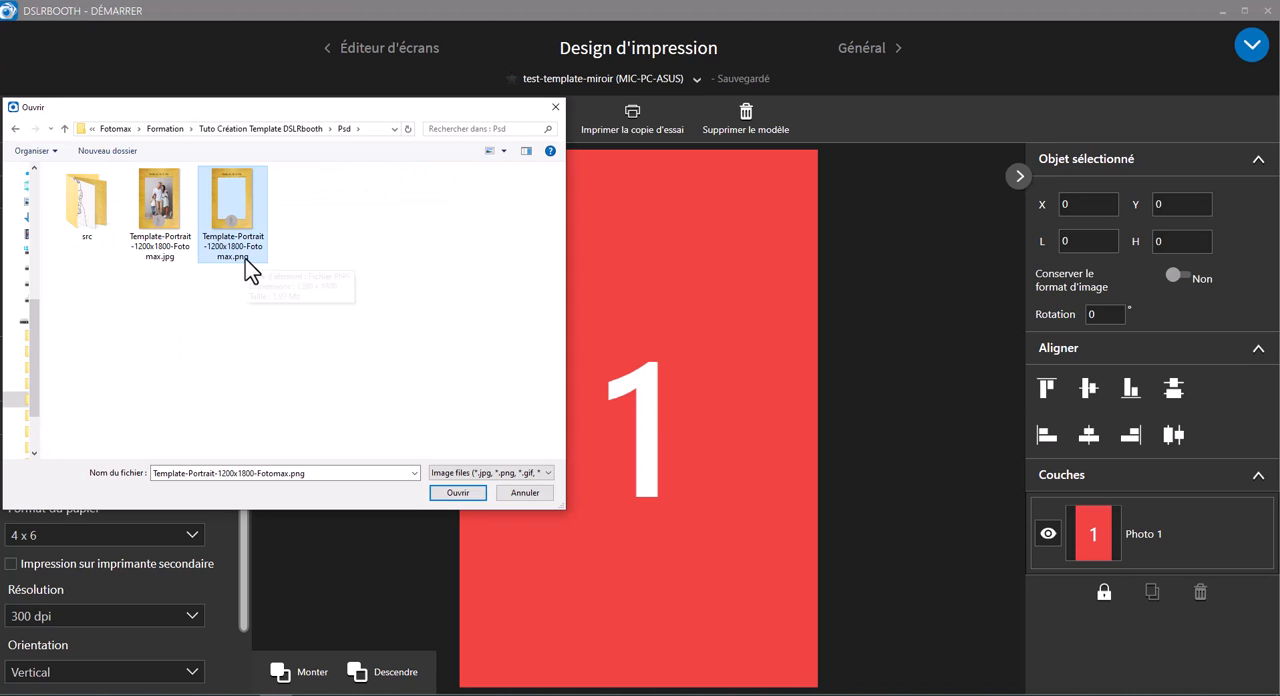
pyautogui.click(245, 258)
pyautogui.click(257, 266)
pyautogui.click(238, 214)
pyautogui.click(457, 492)
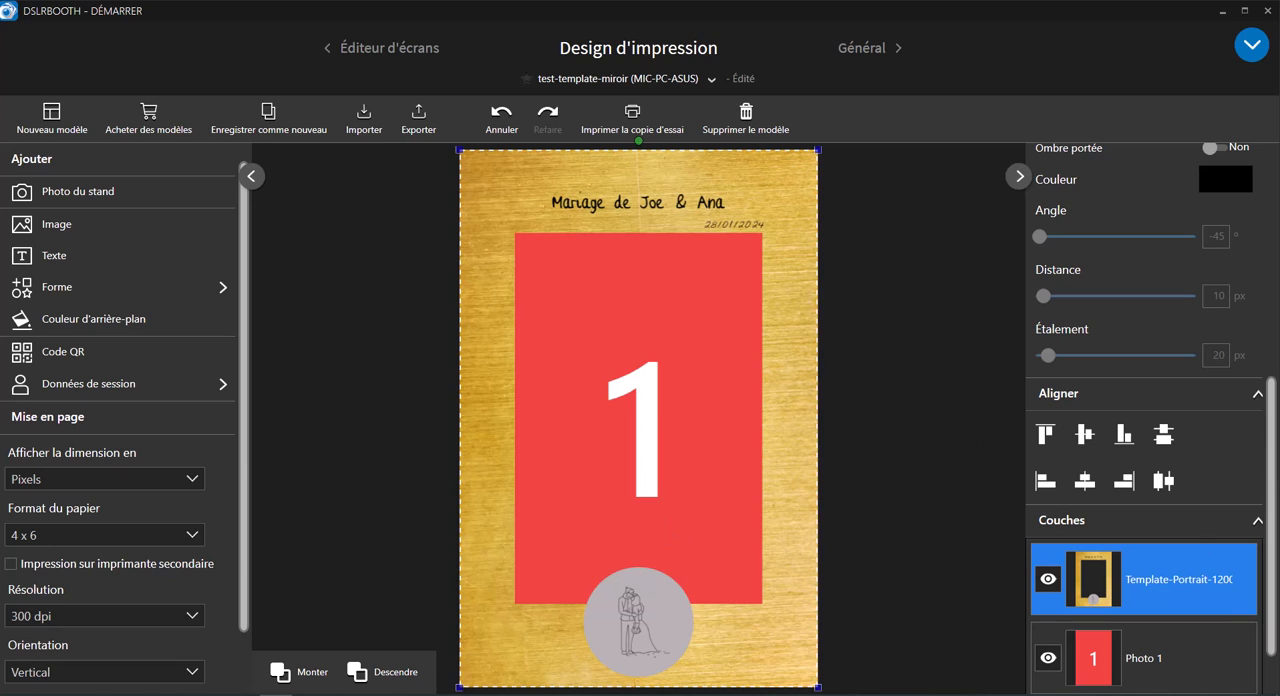
pyautogui.scroll(-1, 1276, 486)
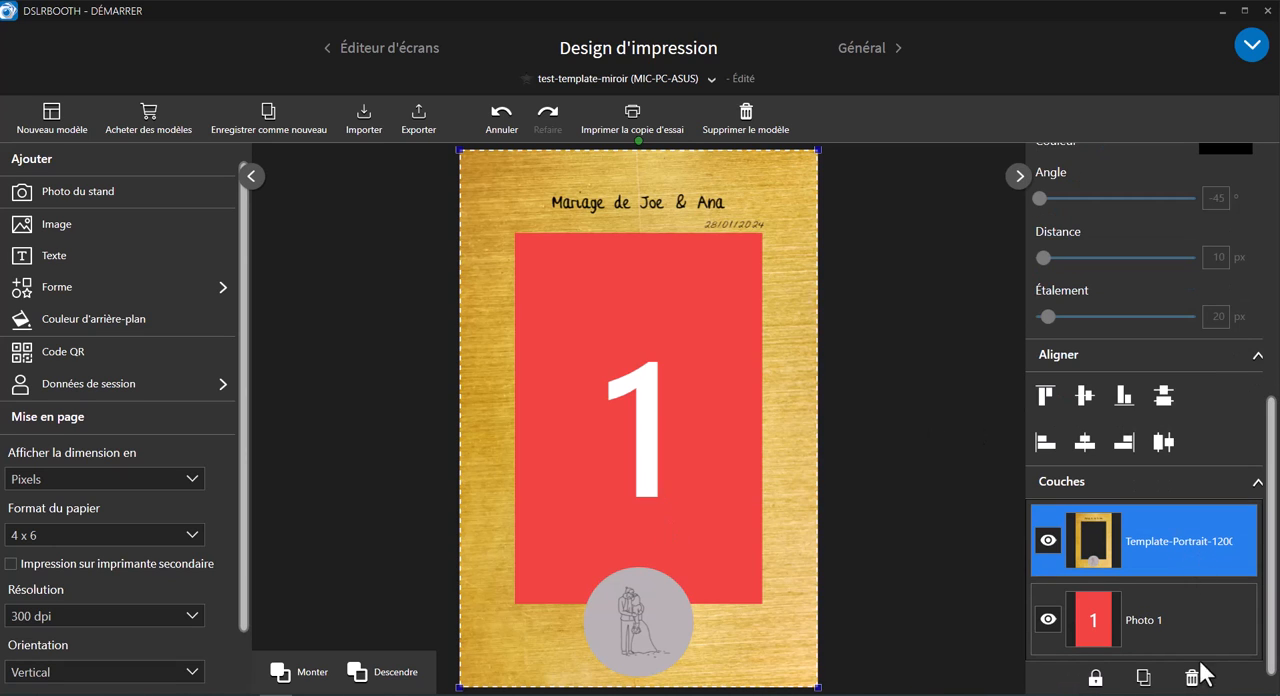
pyautogui.click(1095, 680)
# - Turn on keeping the aspect ratio for the Photo 1 layer and scale it down to fit the template's transparent window
pyautogui.click(1200, 612)
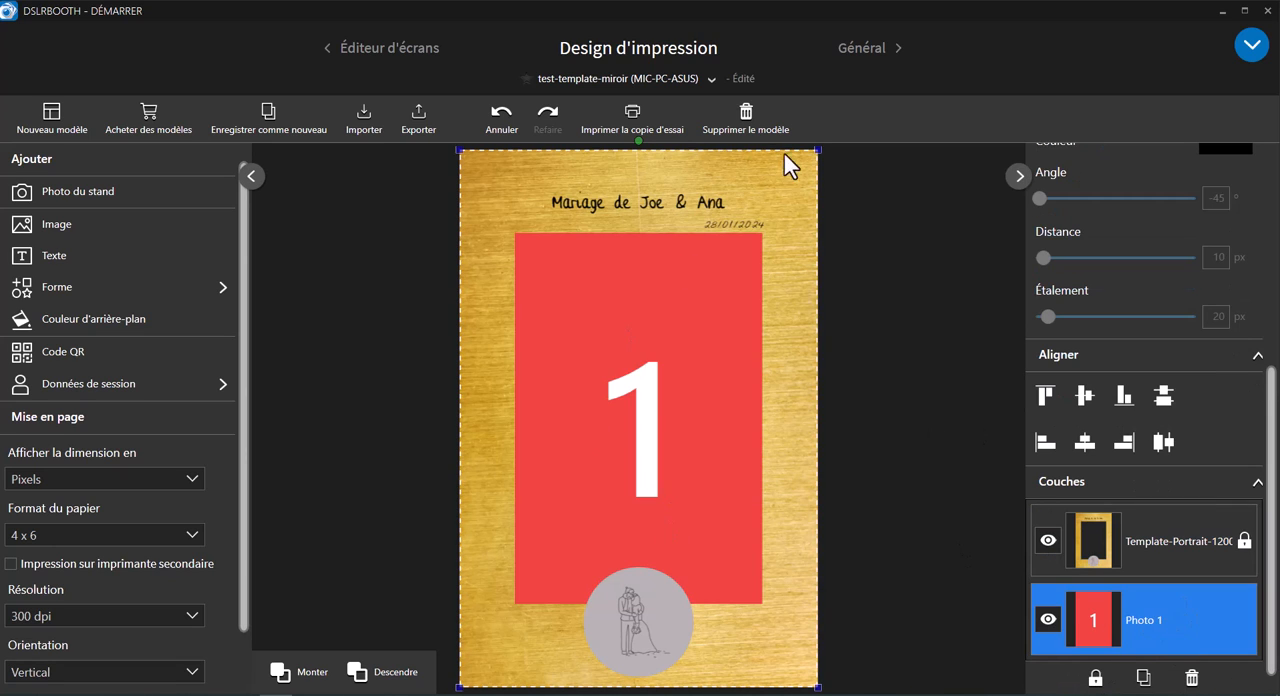
pyautogui.scroll(5, 1180, 350)
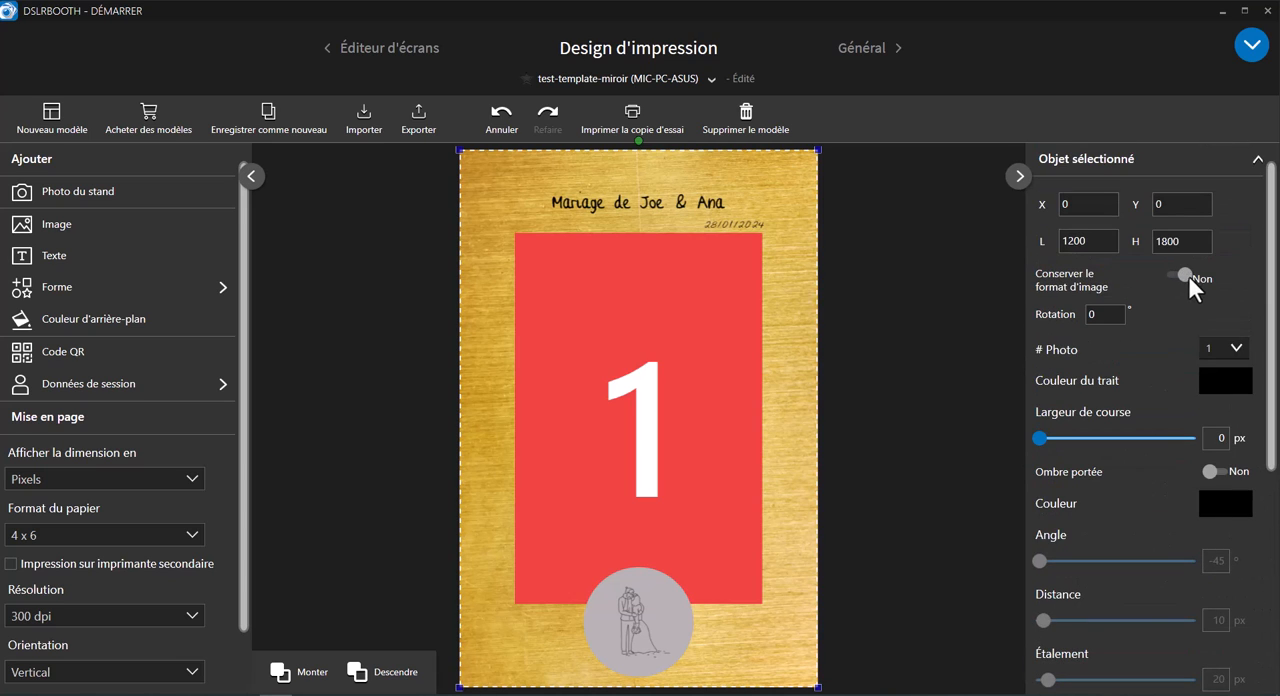
pyautogui.scroll(-5, 1272, 400)
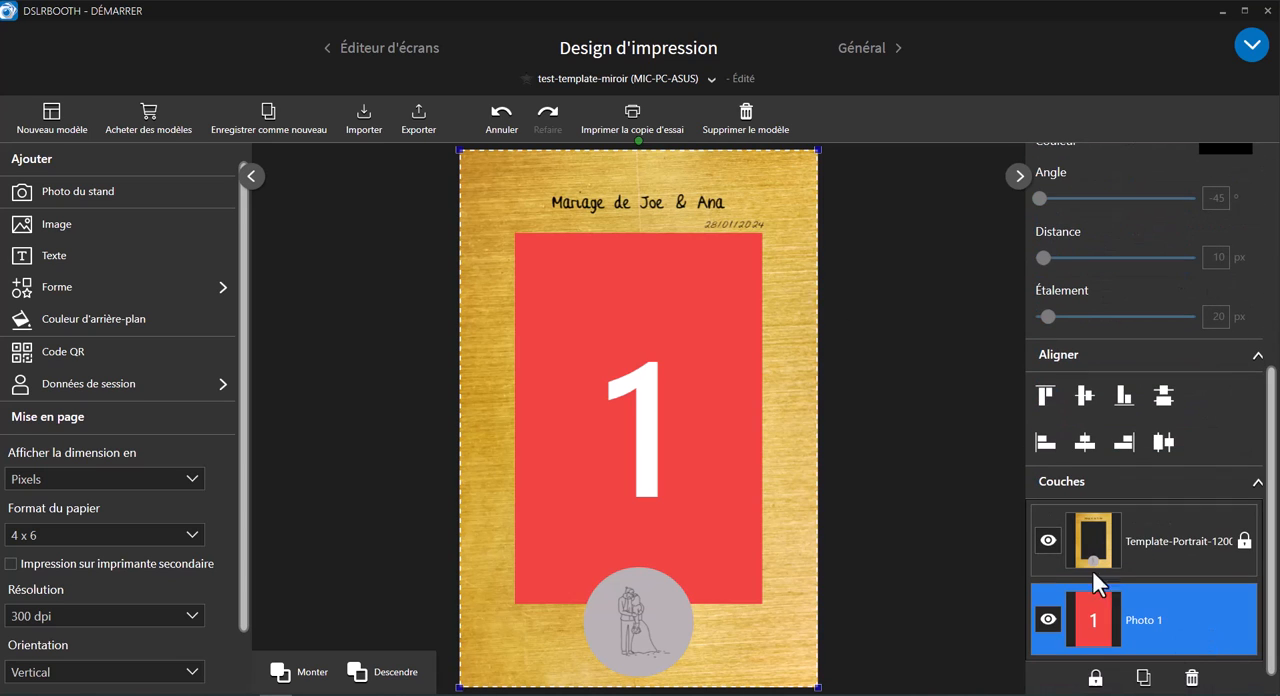
pyautogui.moveTo(816, 152); pyautogui.dragTo(761, 203)
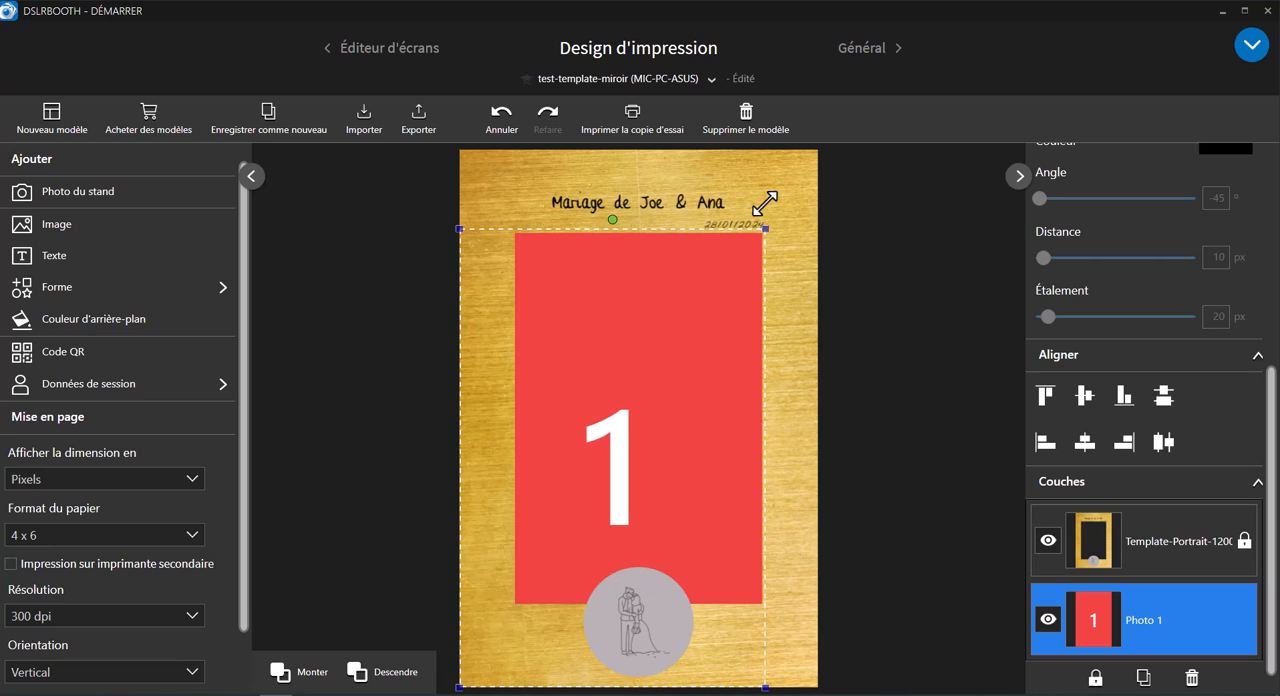
pyautogui.moveTo(459, 687); pyautogui.dragTo(514, 634)
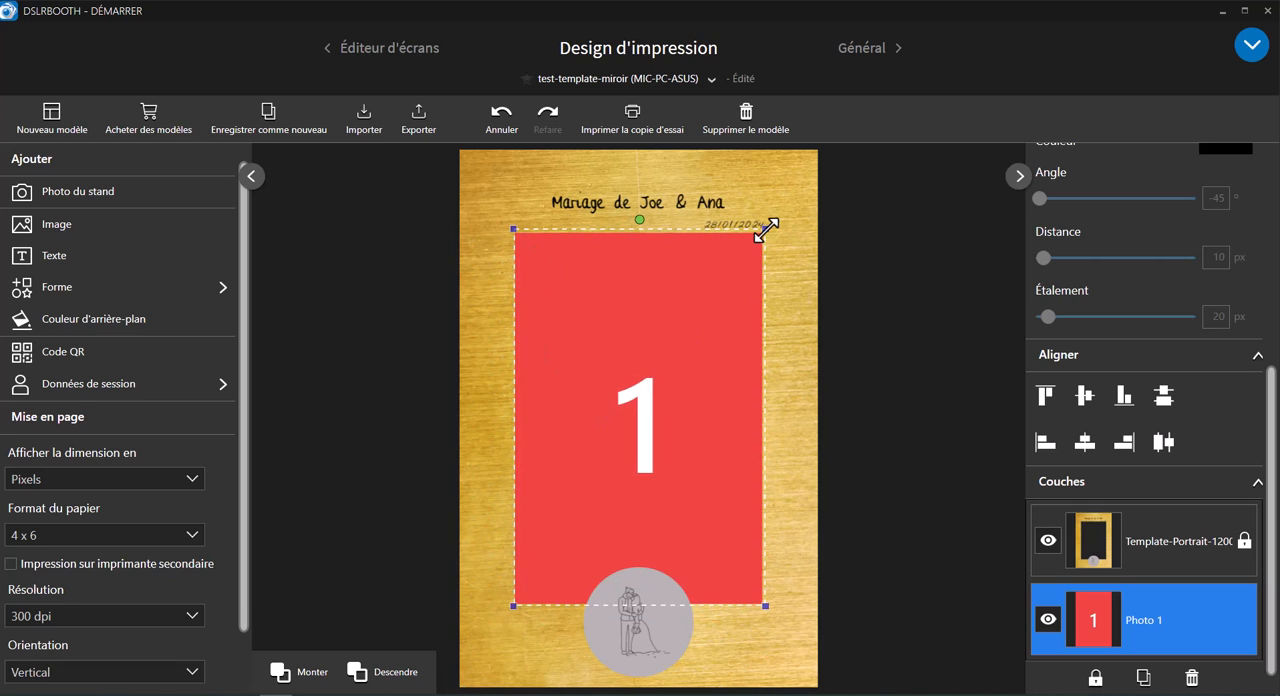
pyautogui.moveTo(766, 230); pyautogui.dragTo(765, 231)
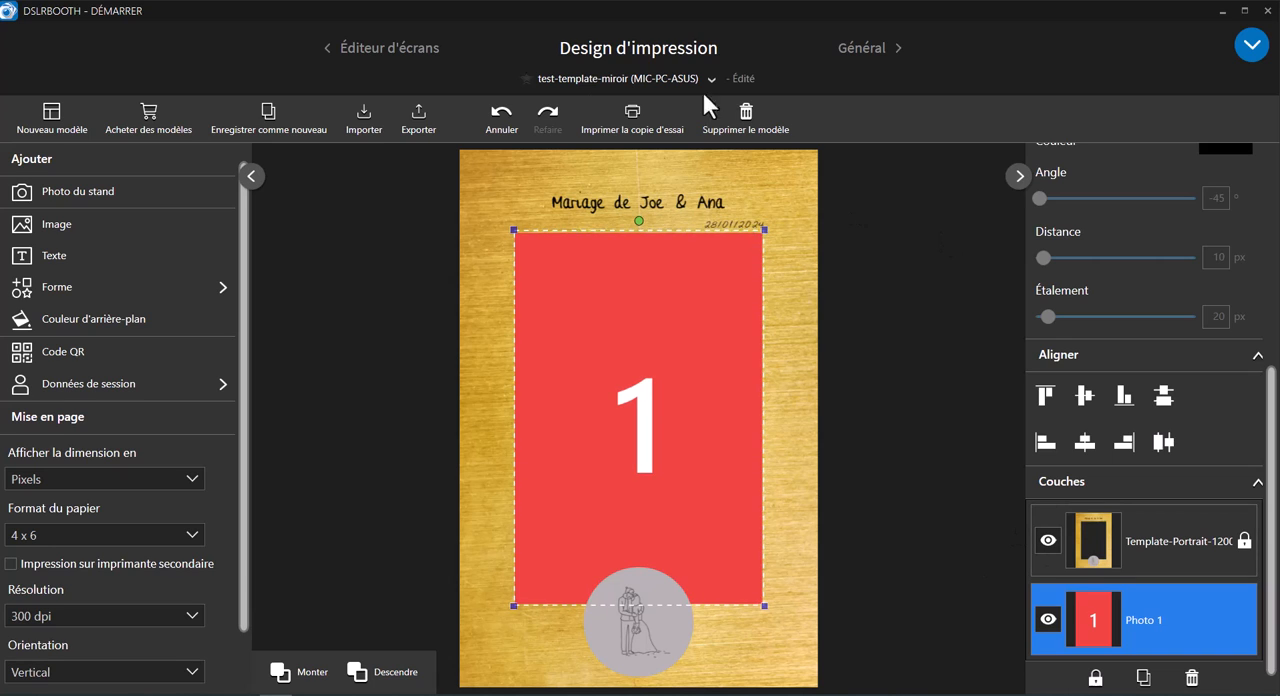